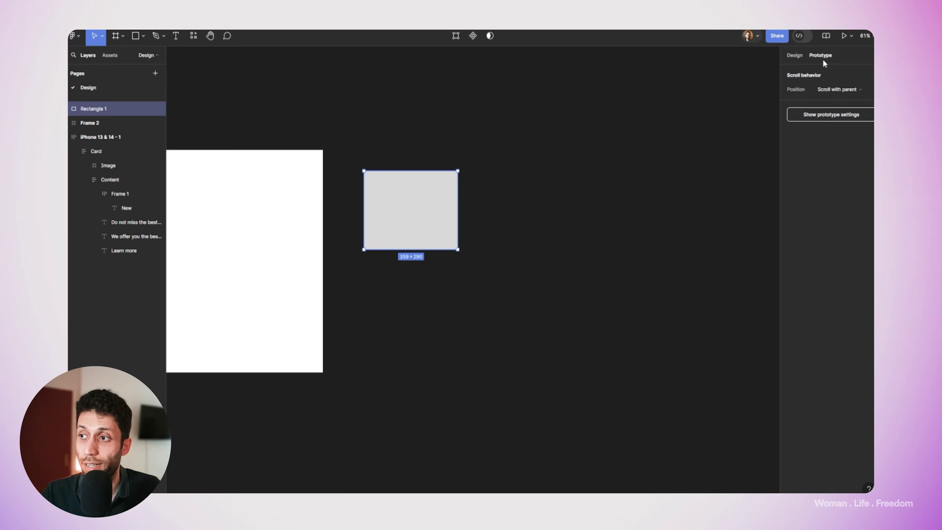
# Step: Move the gray rectangle from the canvas into Frame 2, placing it near the frame's center
pyautogui.hscroll(-5, 683, 198)
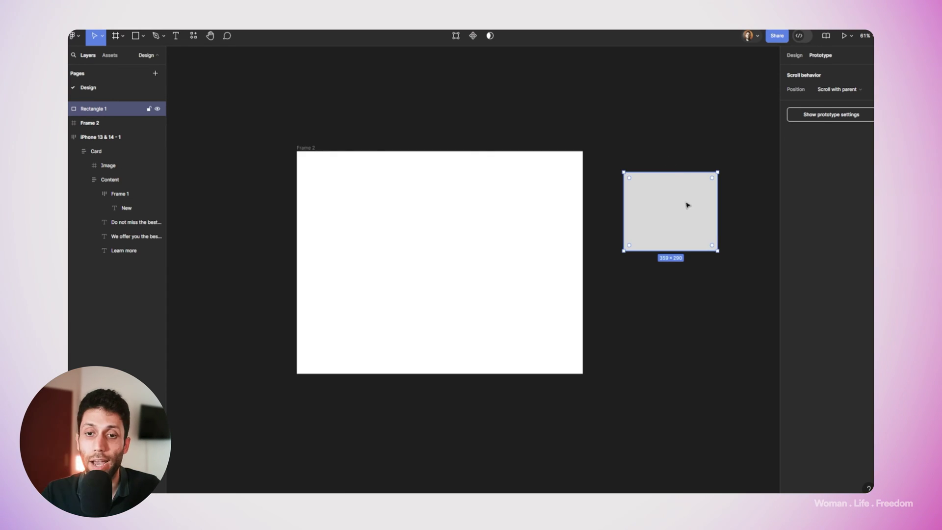
pyautogui.moveTo(675, 201); pyautogui.dragTo(434, 231)
pyautogui.click(572, 215)
pyautogui.click(414, 240)
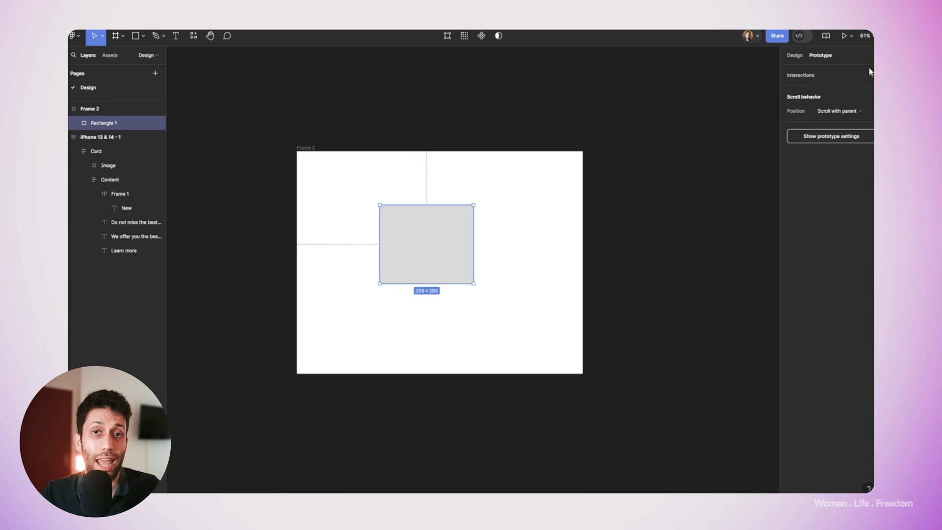
pyautogui.click(406, 122)
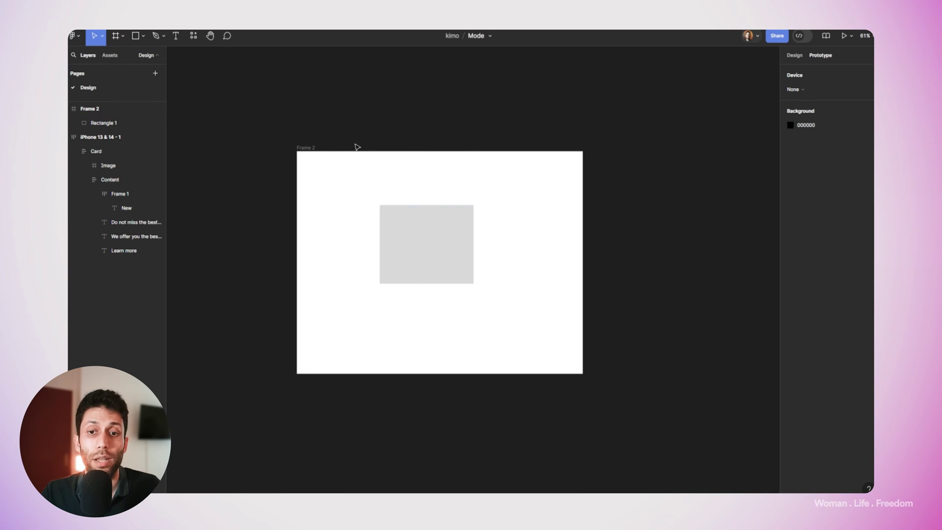
pyautogui.click(306, 149)
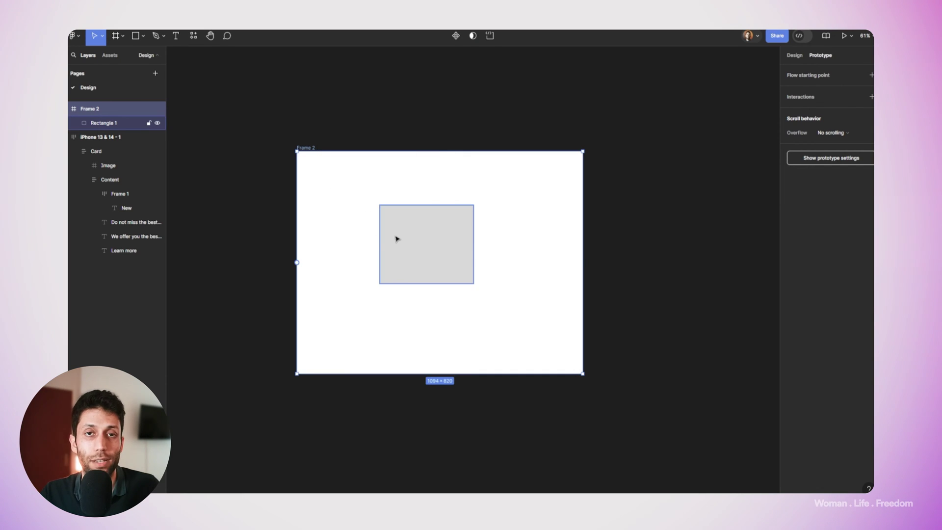
pyautogui.hscroll(-5, 471, 111)
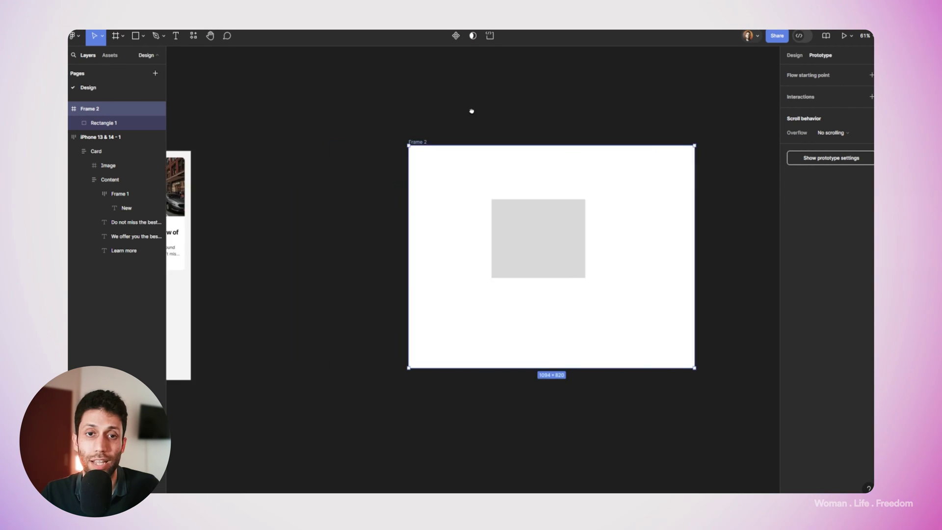
pyautogui.hscroll(5, 441, 104)
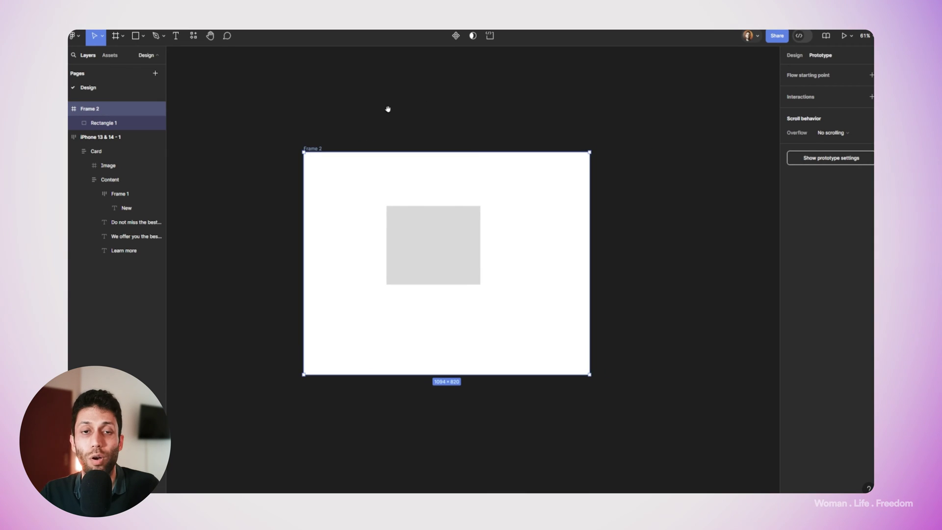
# Step: Add an on-click prototype interaction to the rectangle in Frame 2 with the action Set variable mode
pyautogui.click(440, 252)
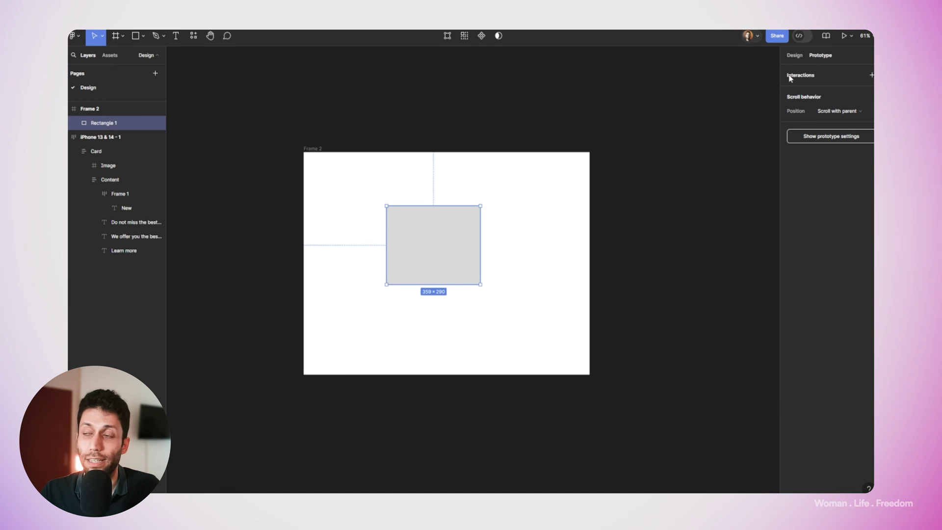
pyautogui.click(870, 76)
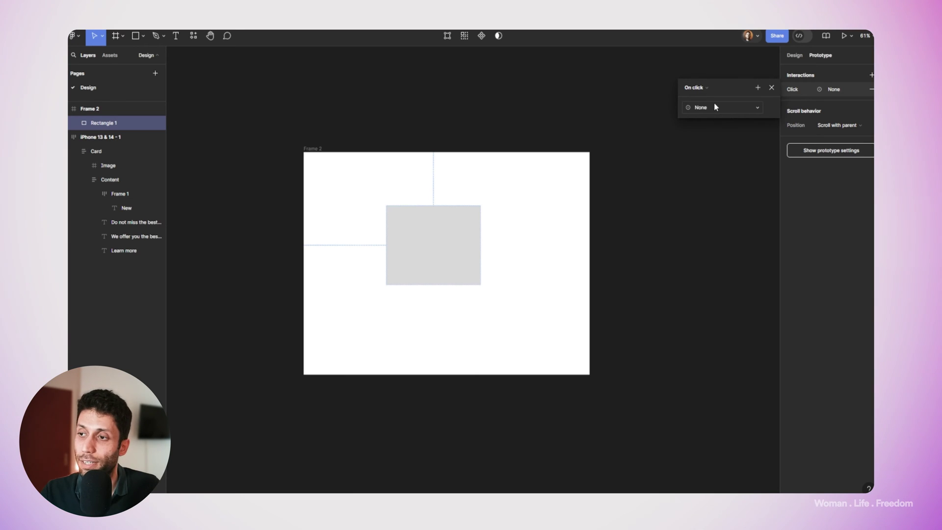
pyautogui.click(703, 87)
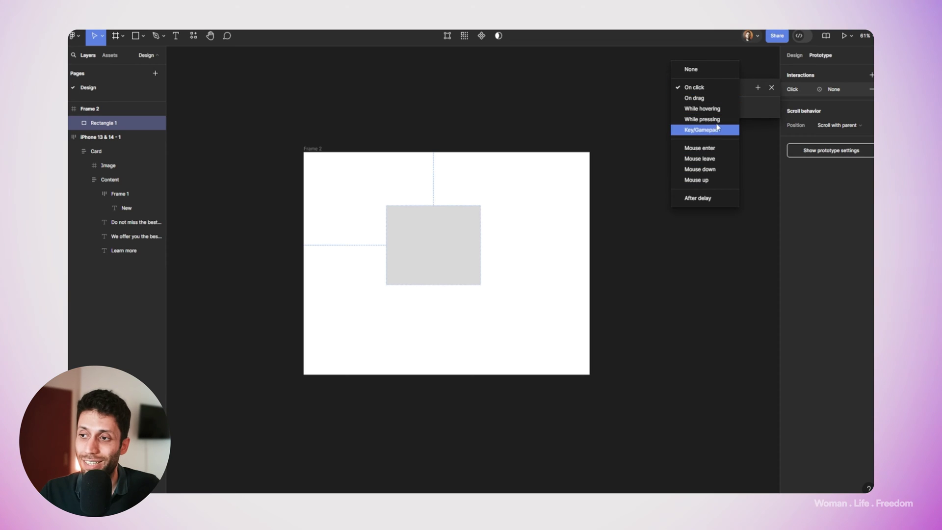
pyautogui.click(742, 93)
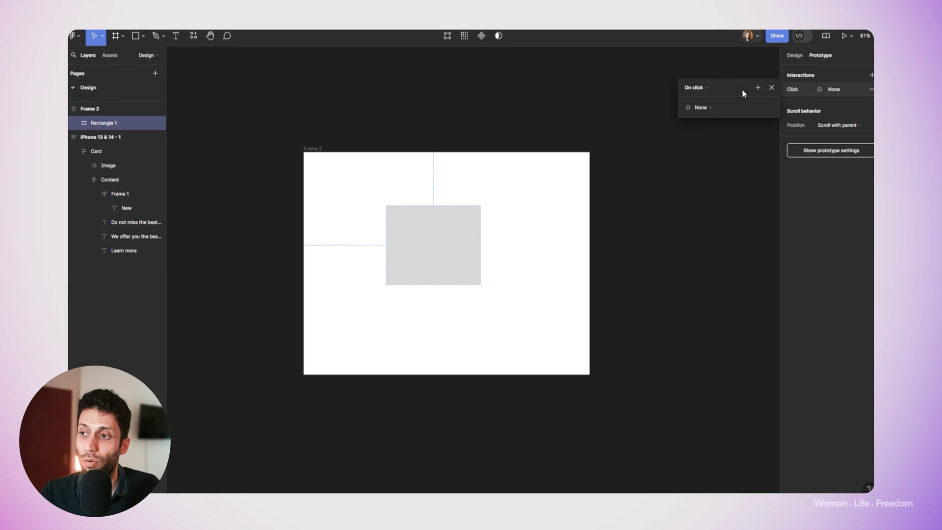
pyautogui.click(733, 112)
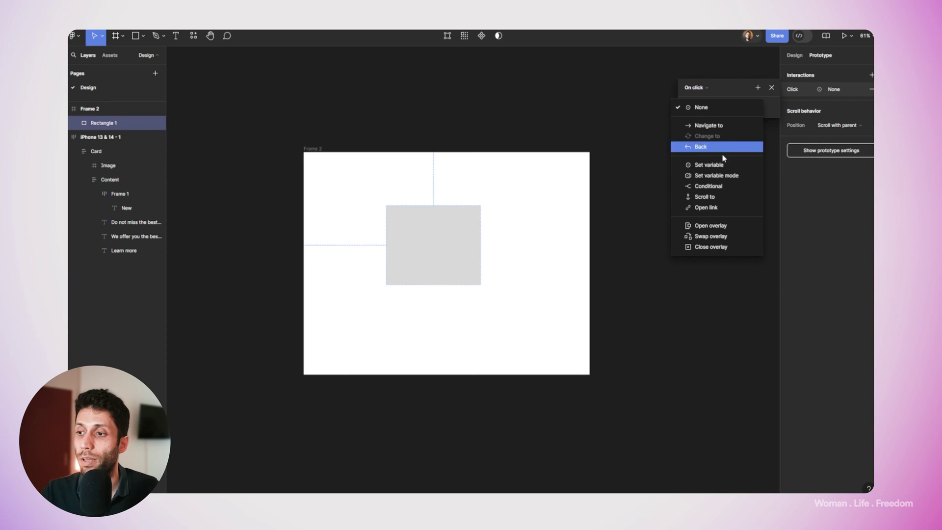
pyautogui.click(706, 177)
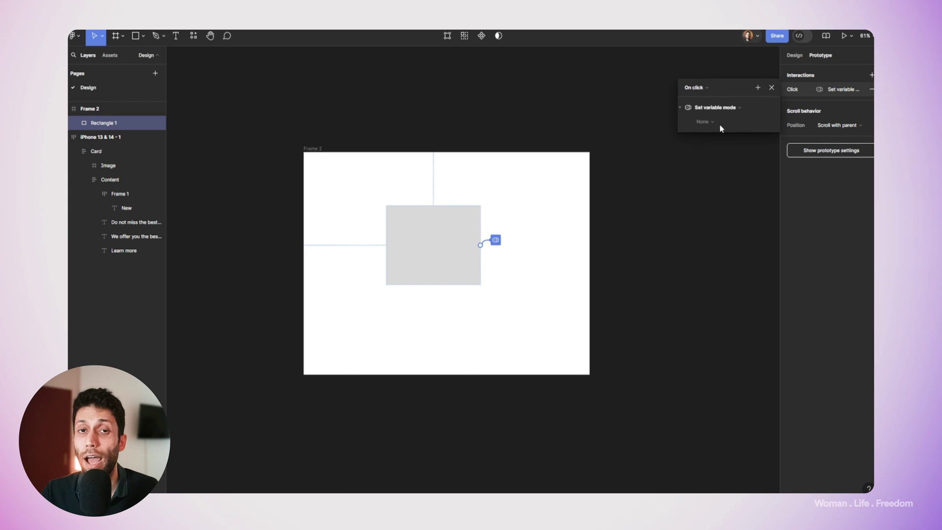
pyautogui.click(640, 93)
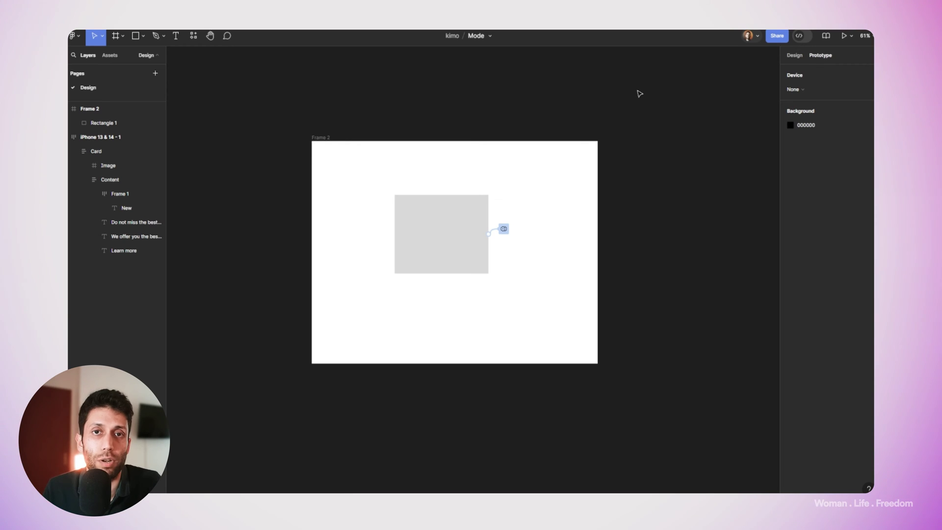
# Step: Reopen the rectangle's on-click interaction to review its Set variable mode action, and close it
pyautogui.click(502, 226)
pyautogui.click(502, 228)
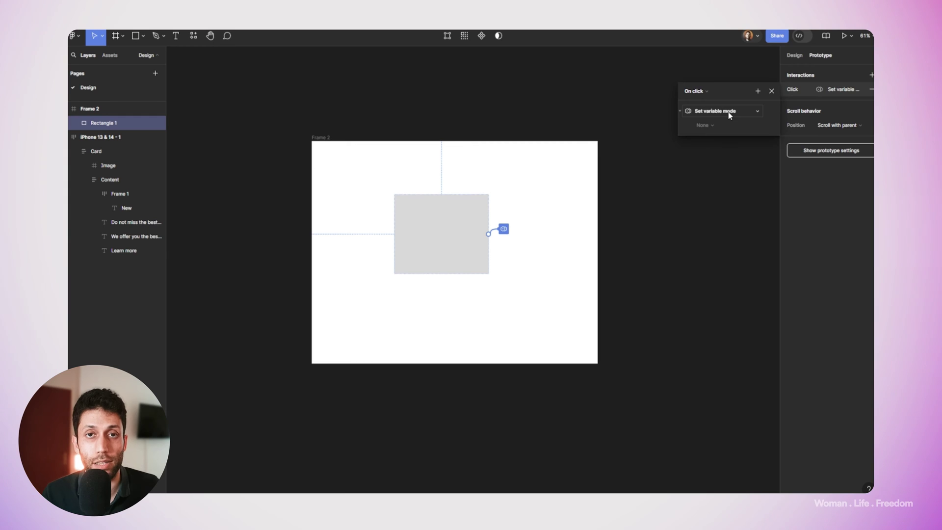
pyautogui.press('Escape')
pyautogui.press('Escape')
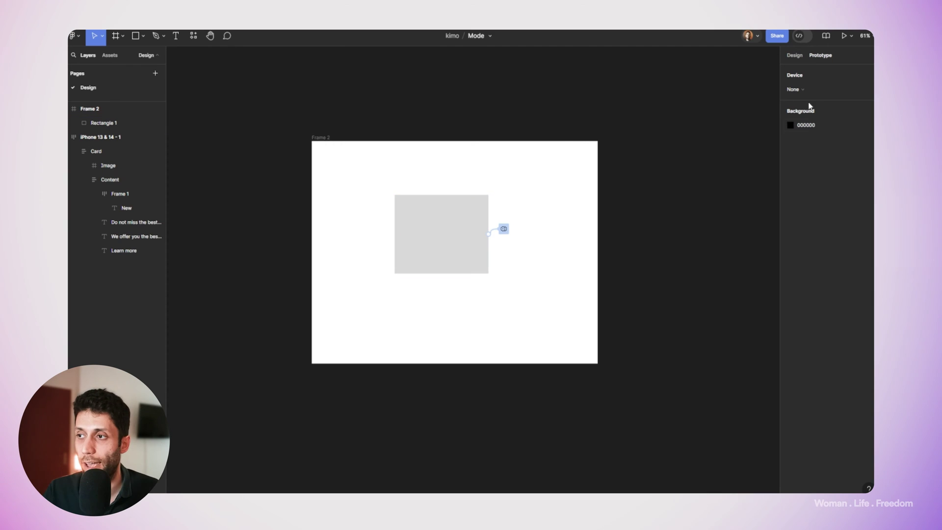
# Step: Create a color variable in the file's local variables
pyautogui.click(793, 55)
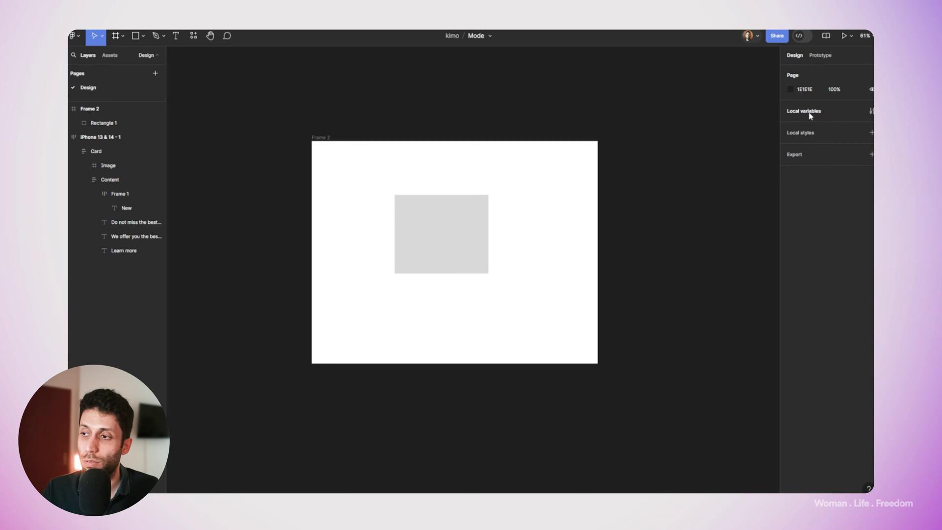
pyautogui.click(872, 111)
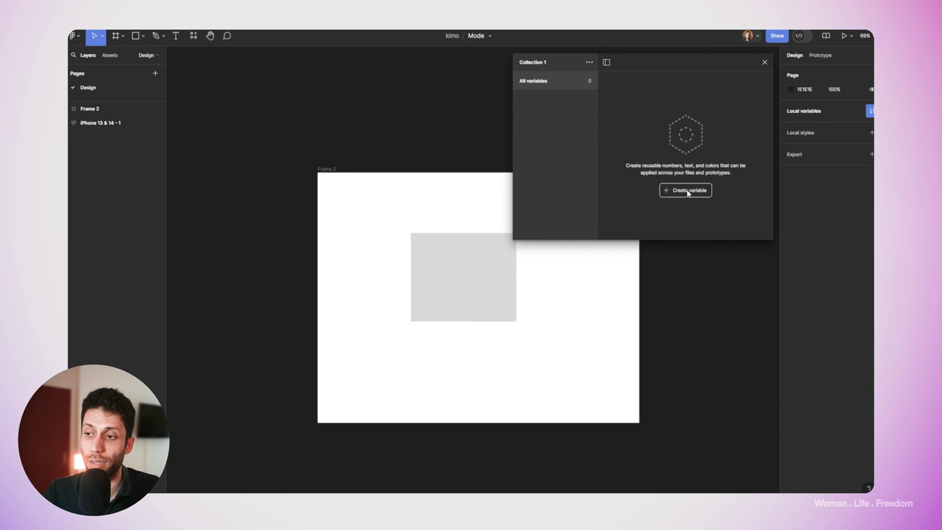
pyautogui.click(689, 192)
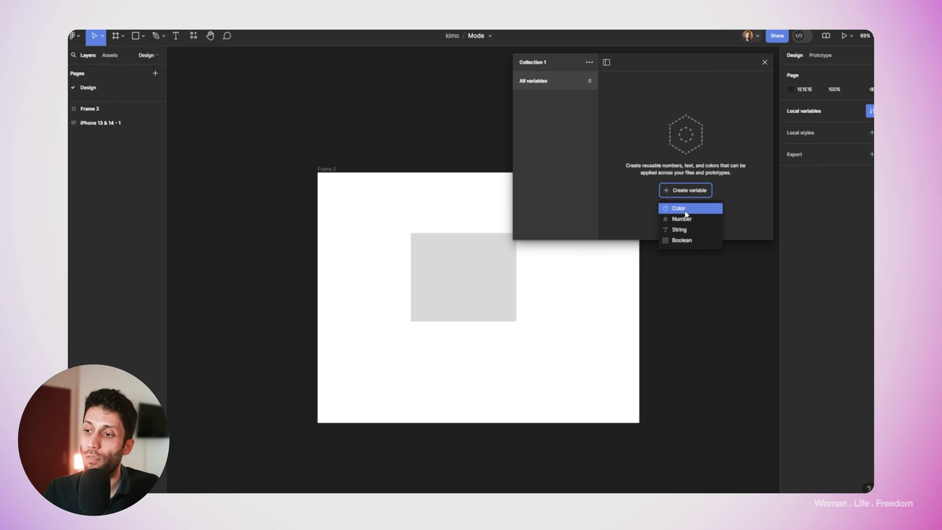
pyautogui.click(681, 212)
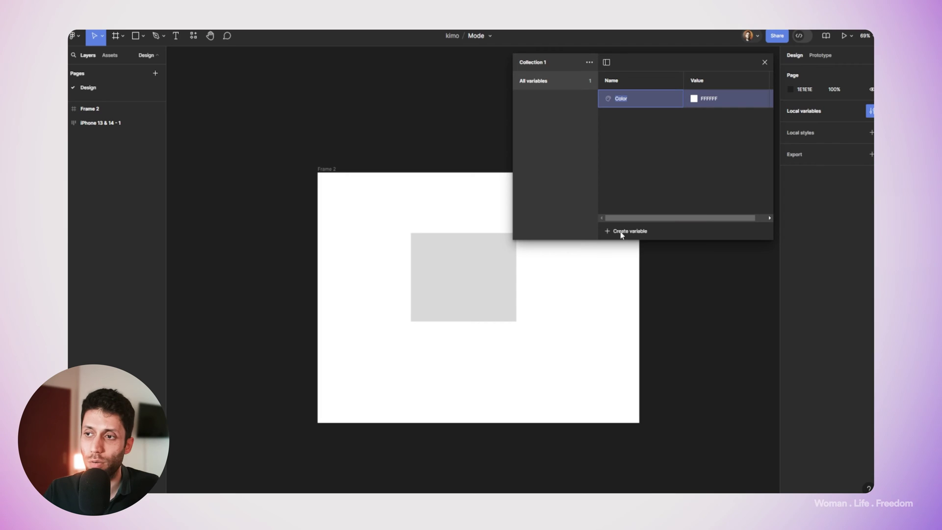
# Step: Add a second mode to the variable collection and set the color variable's Mode 1 value to 000000
pyautogui.moveTo(511, 159); pyautogui.dragTo(297, 150)
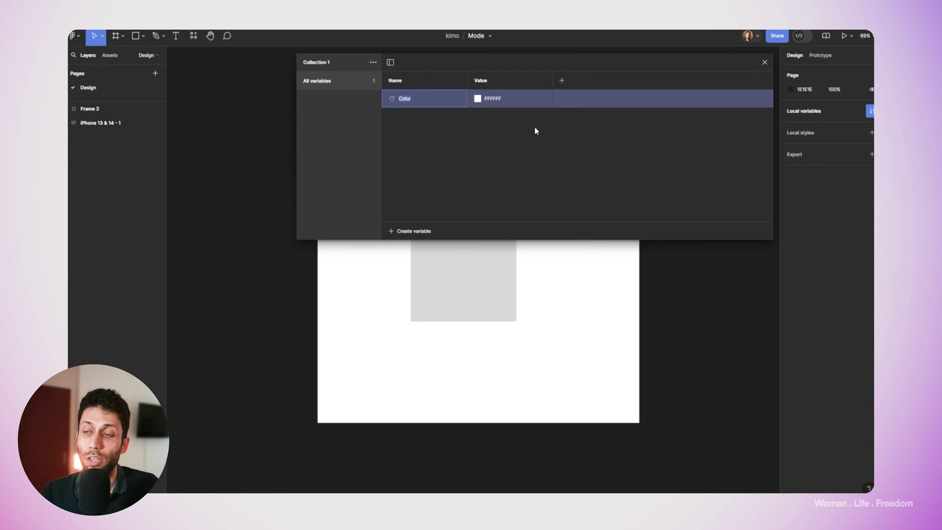
pyautogui.click(562, 81)
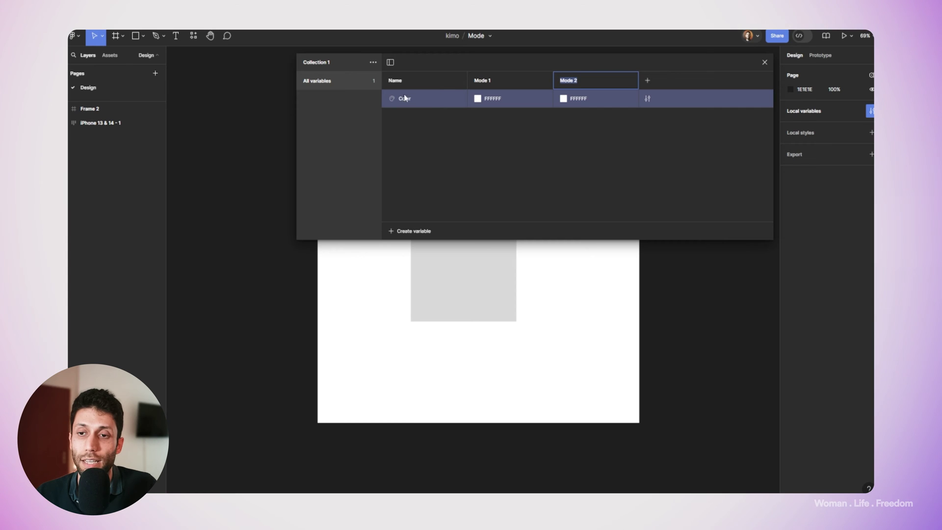
pyautogui.click(478, 101)
pyautogui.click(478, 101)
pyautogui.write('000000')
pyautogui.press('Return')
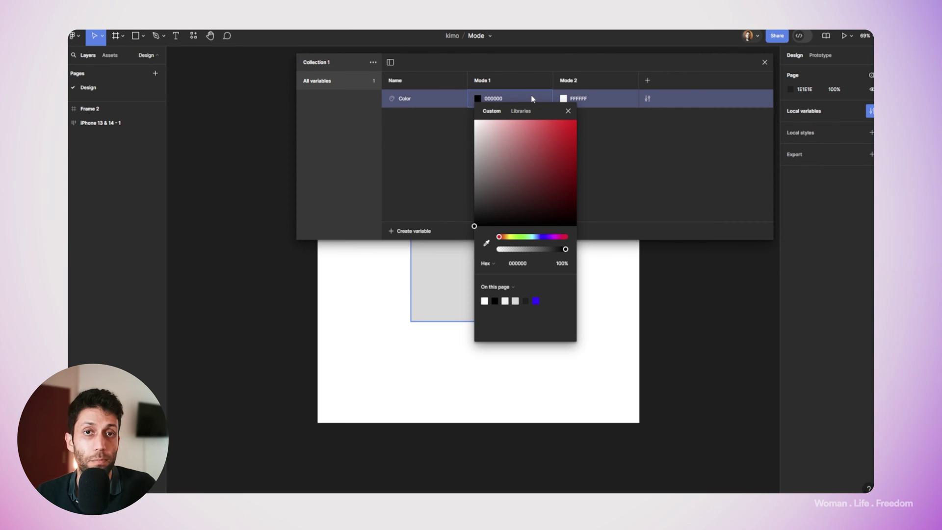
pyautogui.click(764, 62)
# Step: Apply the Color variable to the fill of Frame 2
pyautogui.click(341, 199)
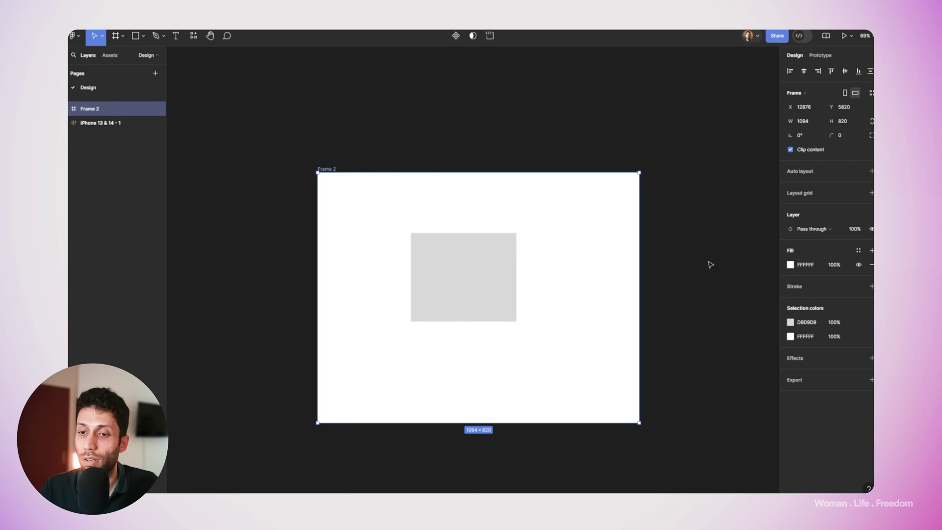
pyautogui.click(859, 252)
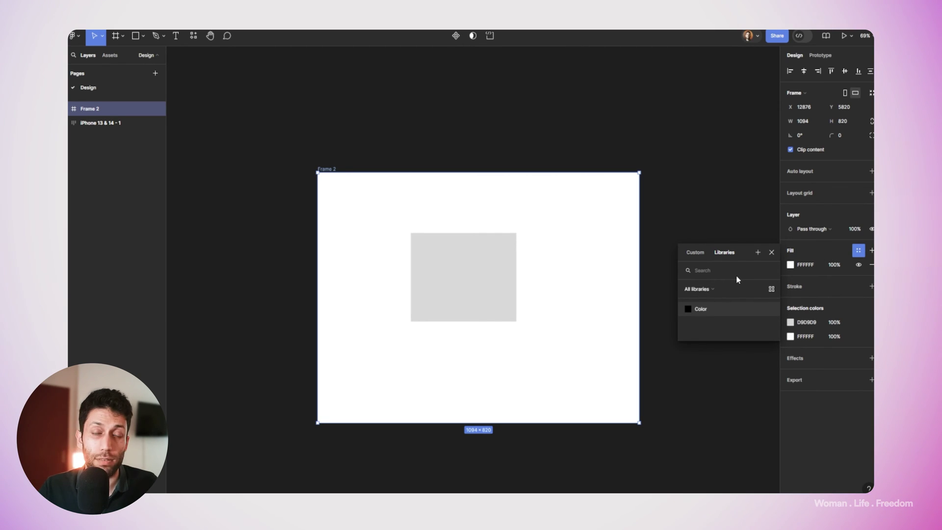
pyautogui.click(702, 309)
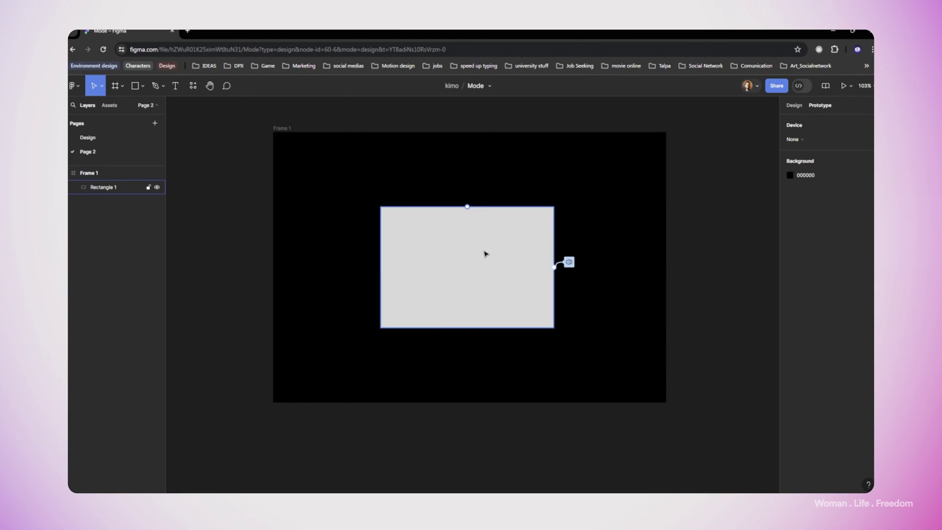
# Step: Open the rectangle's on-click interaction on Page 2 and review the collection and mode in its Set variable mode action
pyautogui.click(523, 270)
pyautogui.click(568, 262)
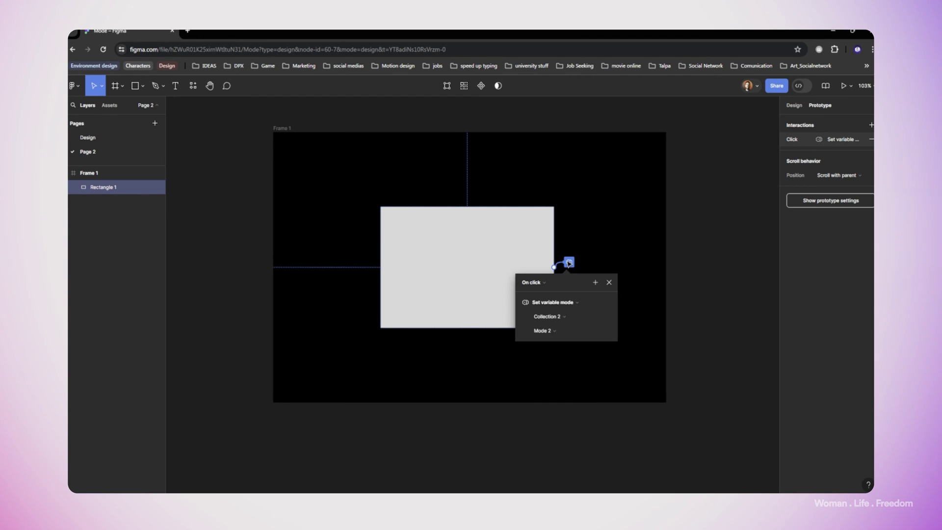
pyautogui.moveTo(572, 280); pyautogui.dragTo(639, 175)
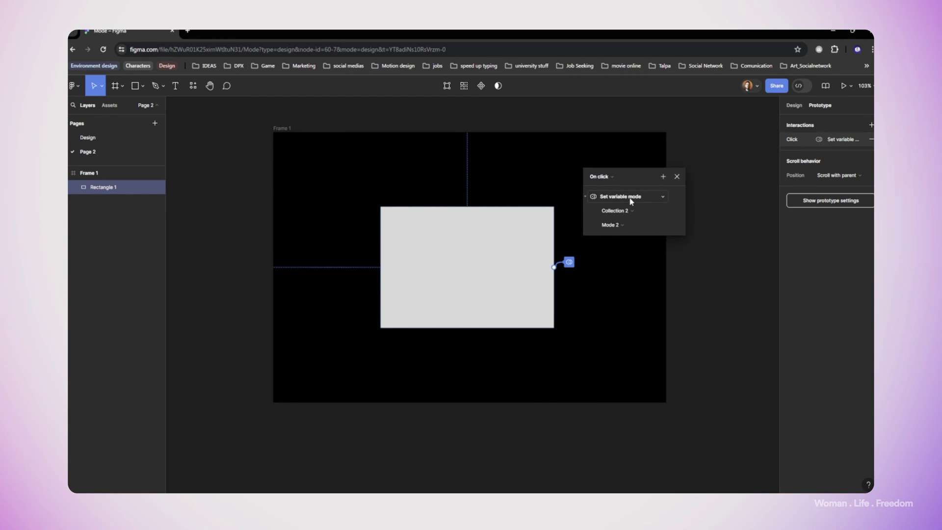
pyautogui.click(619, 226)
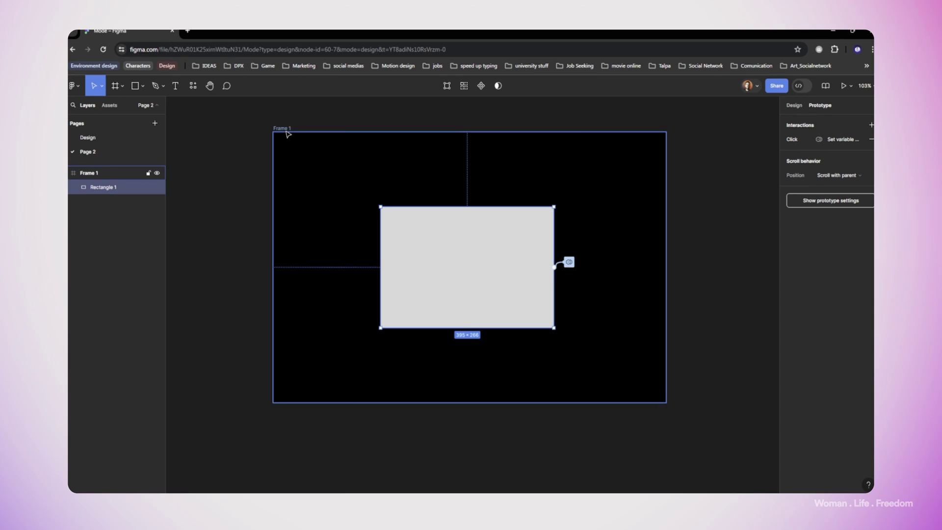
# Step: Preview Frame 1, trigger the rectangle's on-click interaction in the prototype, and restart the preview
pyautogui.click(288, 134)
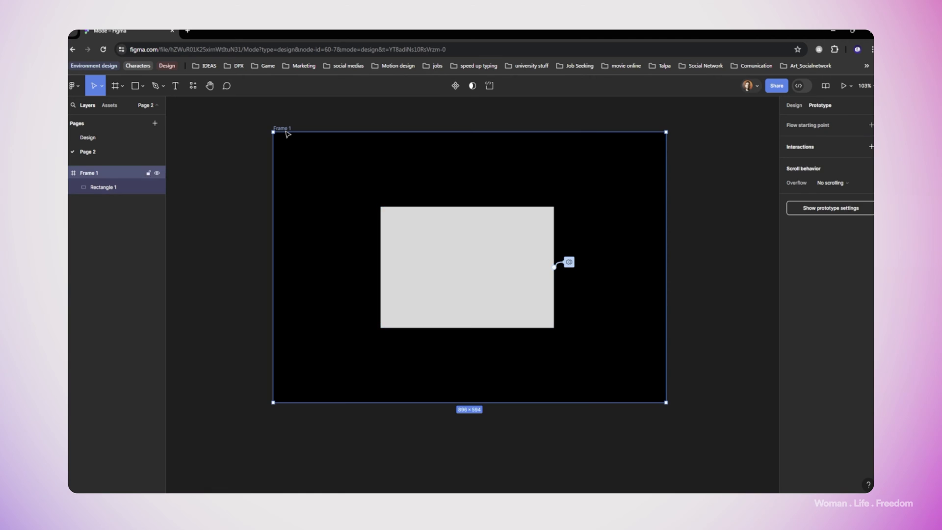
pyautogui.click(850, 88)
pyautogui.click(841, 120)
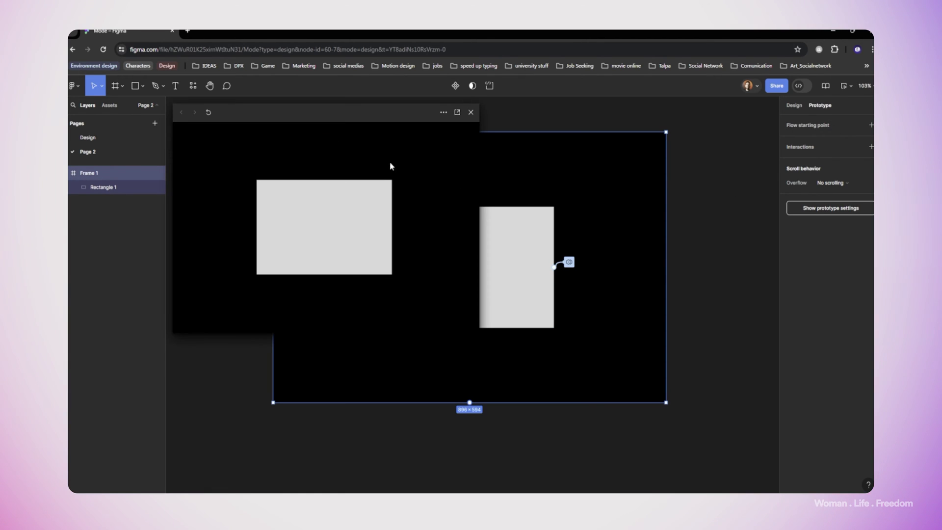
pyautogui.click(331, 215)
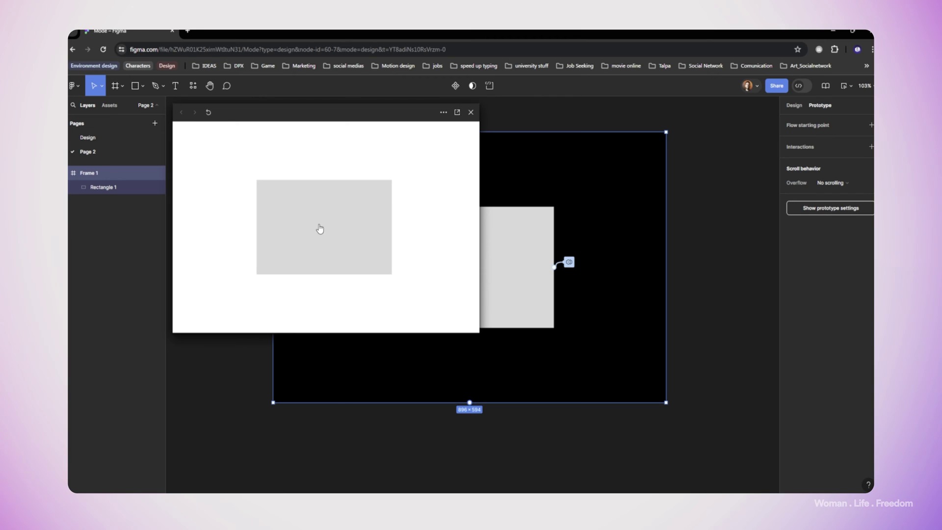
pyautogui.click(208, 112)
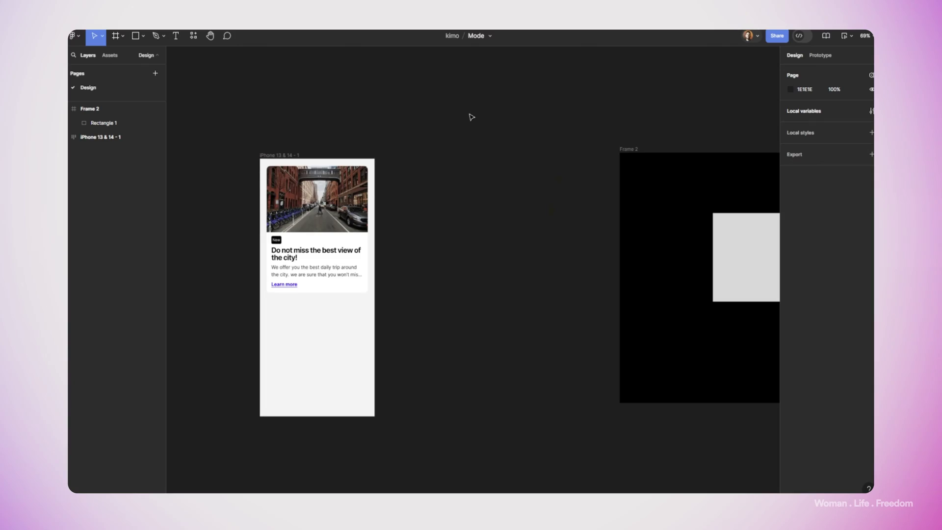
# Step: Examine the Card in the iPhone 13 & 14 - 1 frame on the Design page
pyautogui.hscroll(-5, 540, 108)
pyautogui.scroll(3, 579, 128)
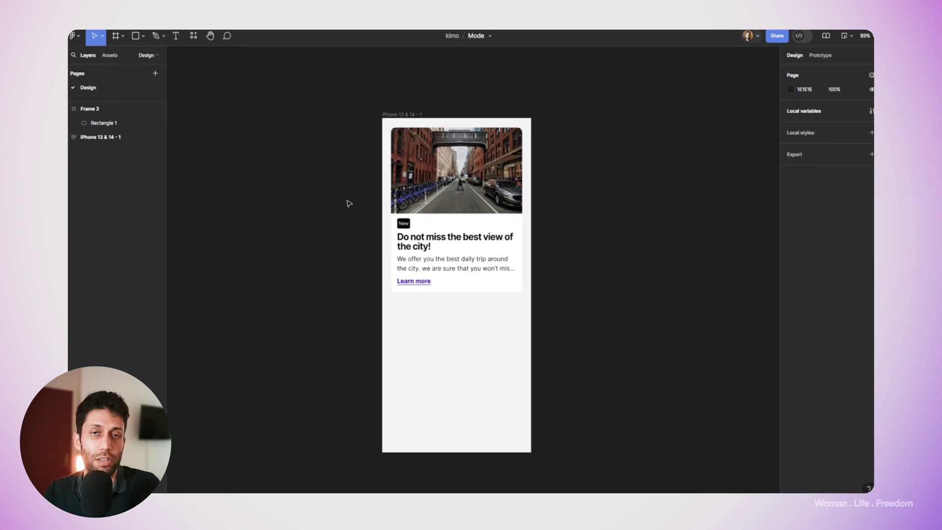
pyautogui.click(398, 236)
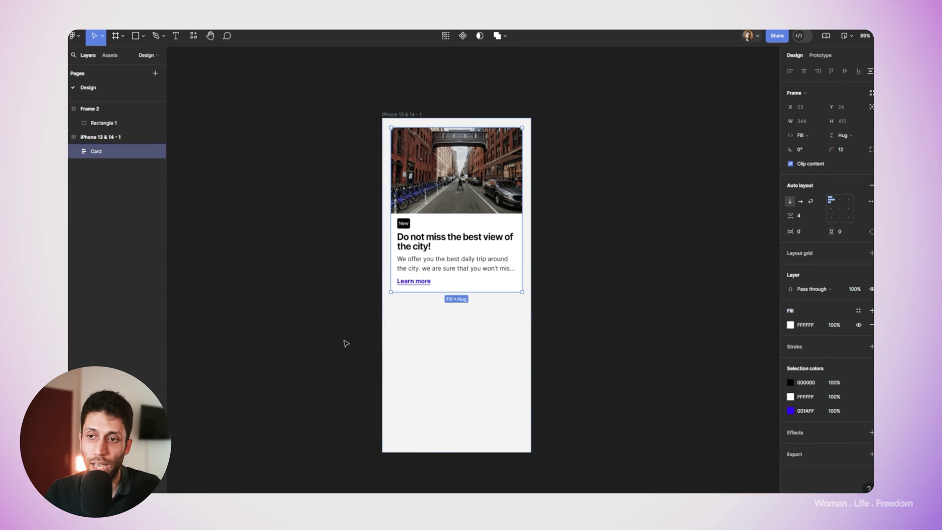
pyautogui.click(432, 341)
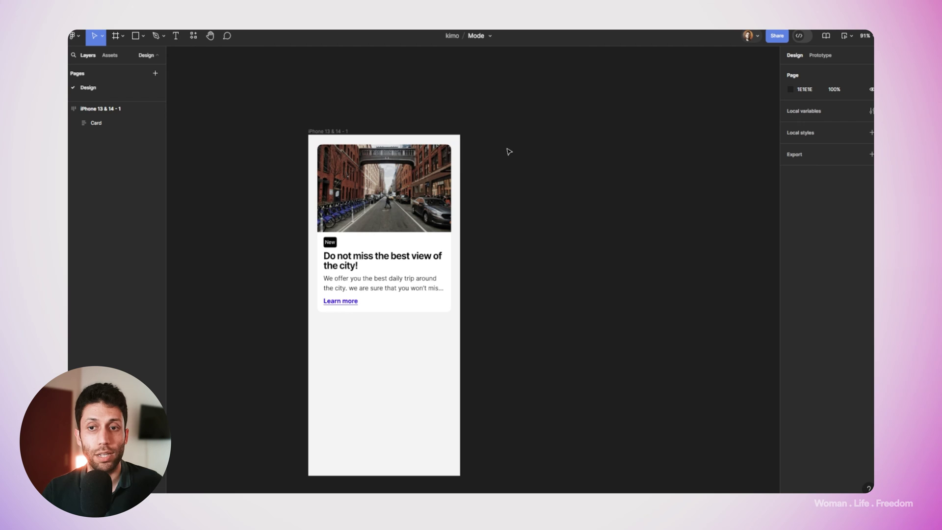
# Step: Draw a frame about 82 × 40 on the empty canvas beside the iPhone 13 & 14 - 1 frame
pyautogui.moveTo(553, 134); pyautogui.dragTo(448, 130)
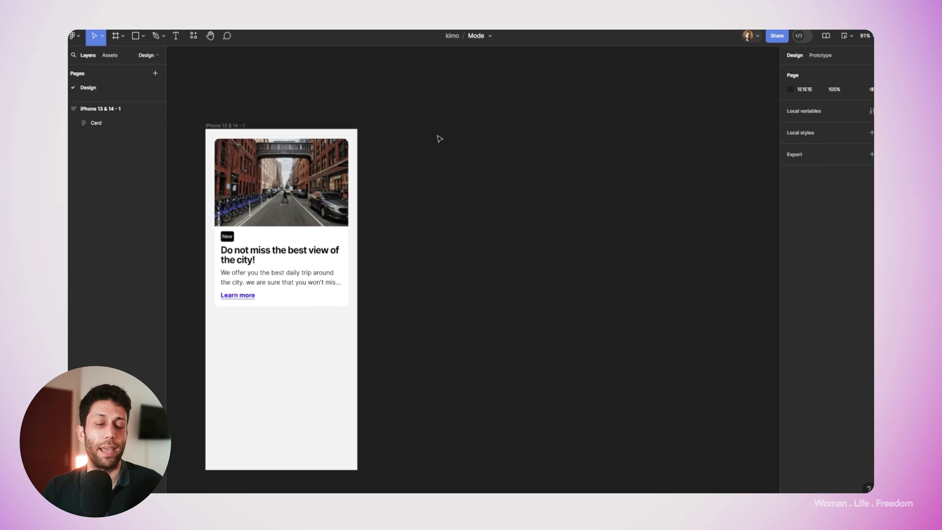
pyautogui.scroll(5, 426, 147)
pyautogui.click(116, 39)
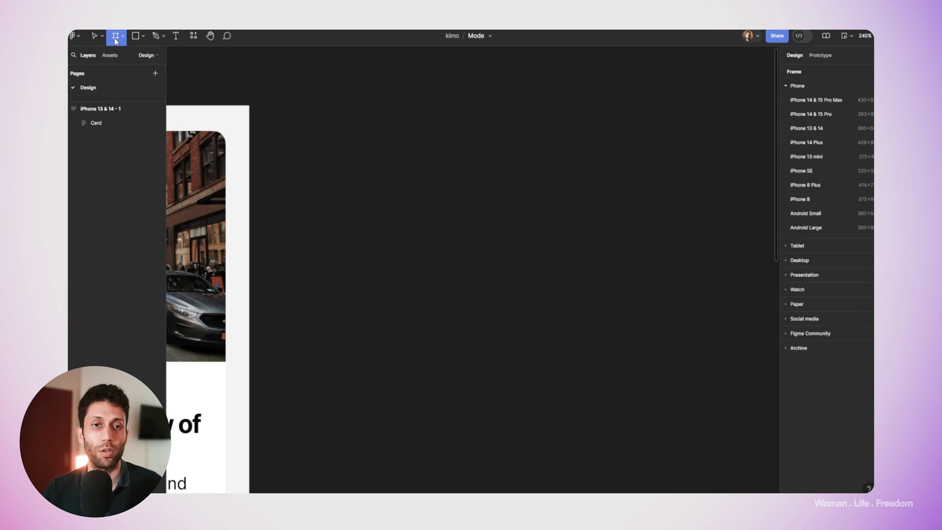
pyautogui.moveTo(314, 117); pyautogui.dragTo(399, 160)
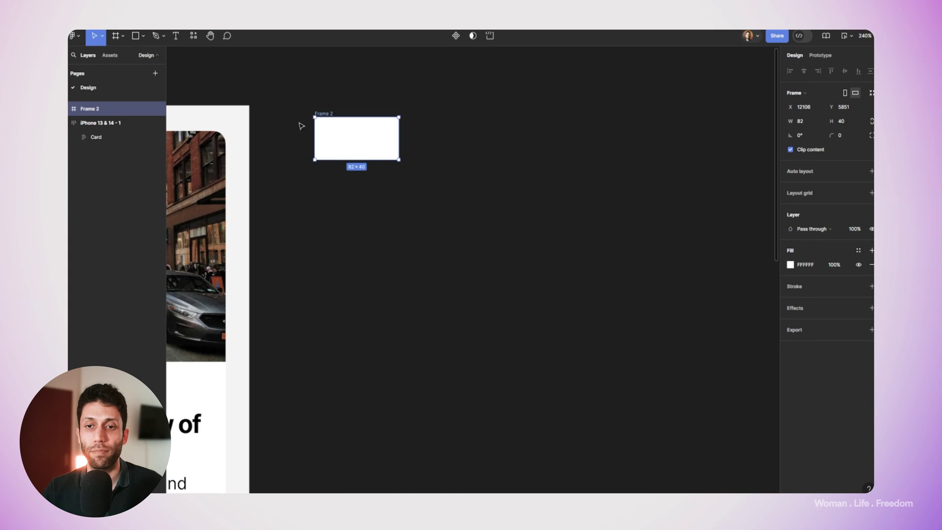
# Step: Rename the new small frame as Toggle
pyautogui.scroll(3, 304, 125)
pyautogui.doubleClick(351, 112)
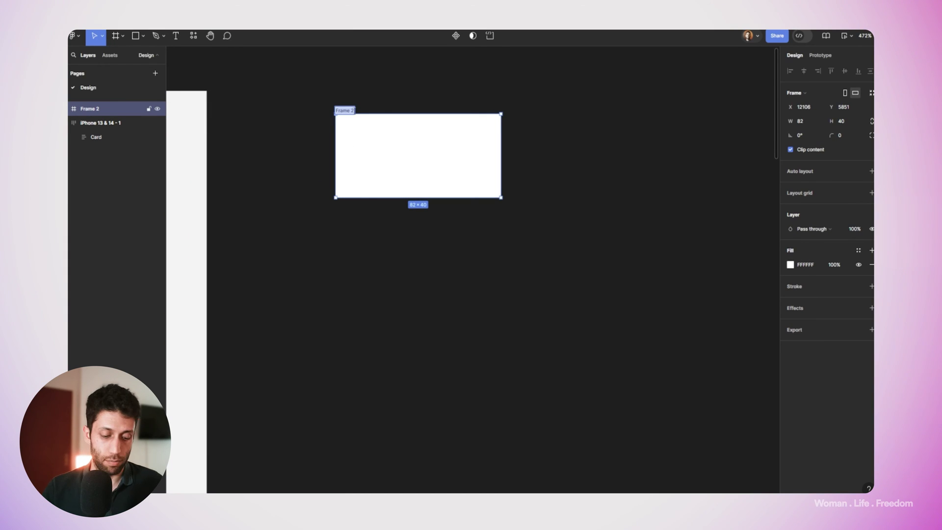
pyautogui.press('BackSpace')
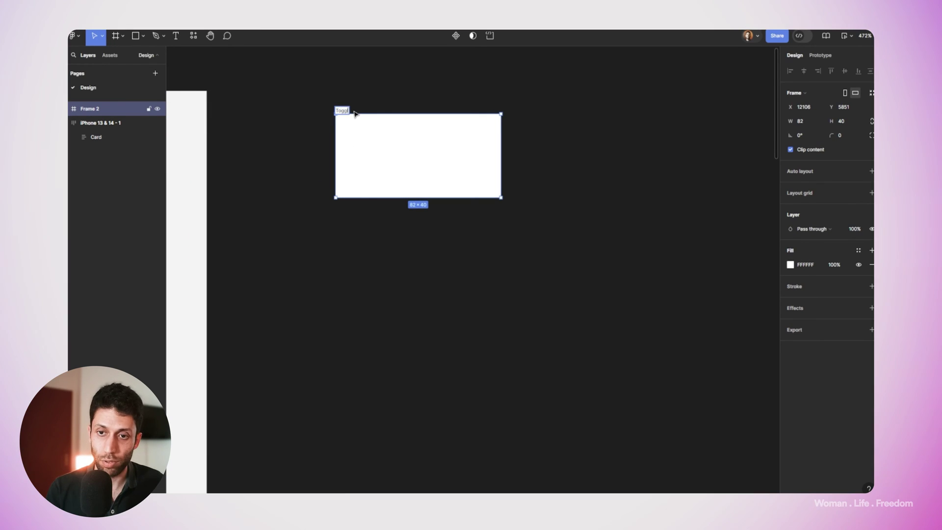
pyautogui.press('Return')
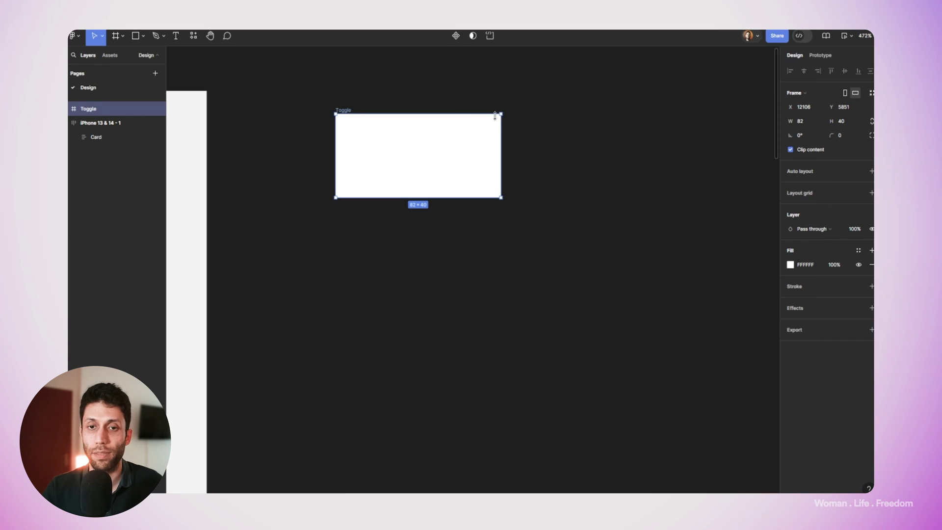
# Step: Draw a frame about 34 × 29 inside the start of Toggle and fill it with 000000
pyautogui.click(118, 36)
pyautogui.moveTo(343, 124); pyautogui.dragTo(414, 186)
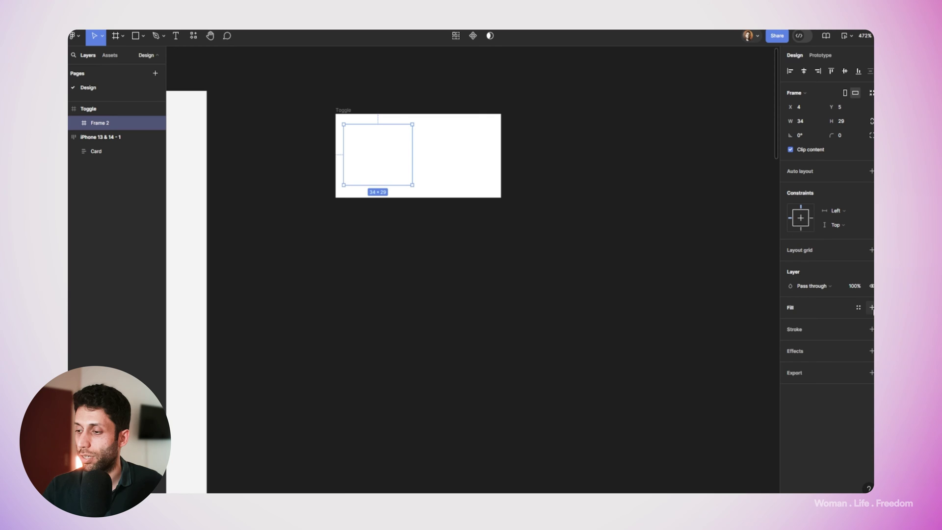
pyautogui.click(871, 307)
pyautogui.click(791, 322)
pyautogui.write('000000')
pyautogui.press('Return')
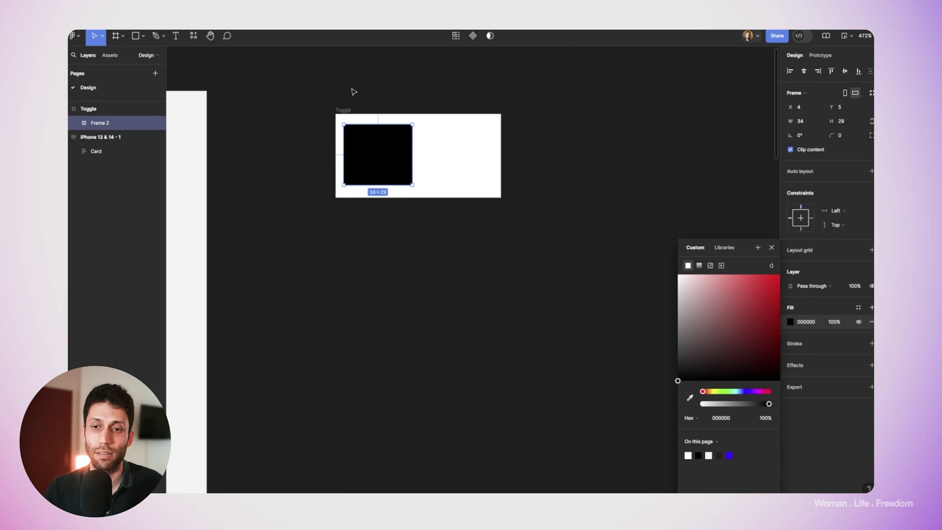
# Step: Apply auto layout to the Toggle frame and widen it to about 91
pyautogui.click(349, 111)
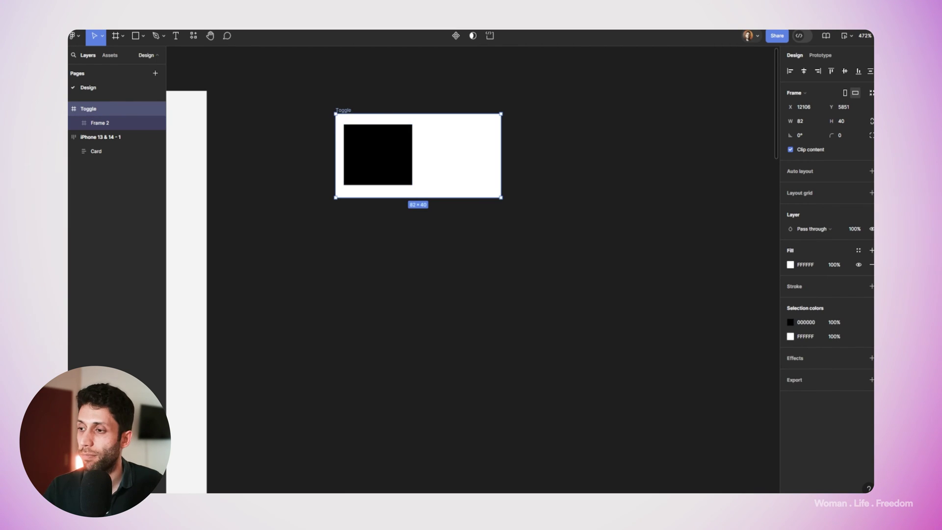
pyautogui.click(871, 171)
pyautogui.moveTo(501, 148); pyautogui.dragTo(520, 148)
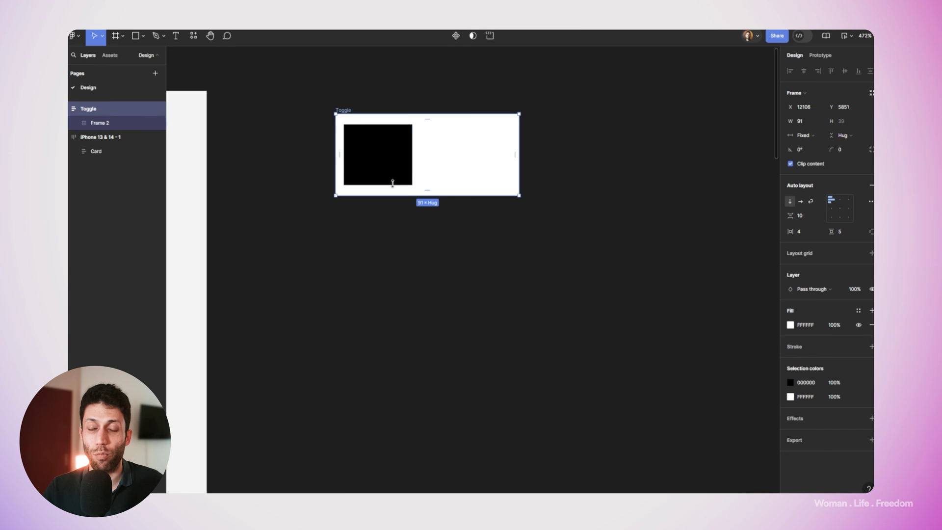
# Step: Turn the black inner frame into a circle with a corner radius of 59 and a height of 34
pyautogui.click(381, 153)
pyautogui.moveTo(831, 149); pyautogui.dragTo(512, 187)
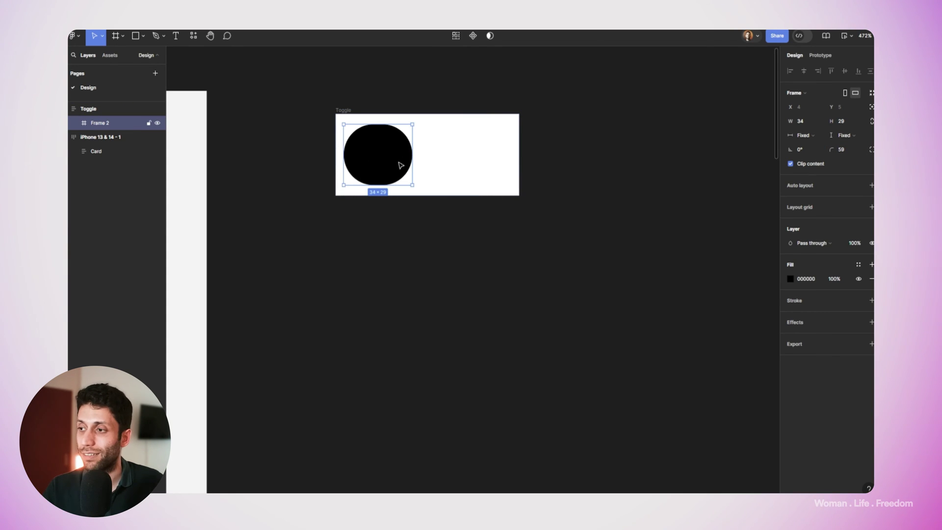
pyautogui.click(800, 122)
pyautogui.click(840, 122)
pyautogui.write('34')
pyautogui.press('Return')
# Step: Round the Toggle frame's corners to a radius of 49
pyautogui.click(340, 114)
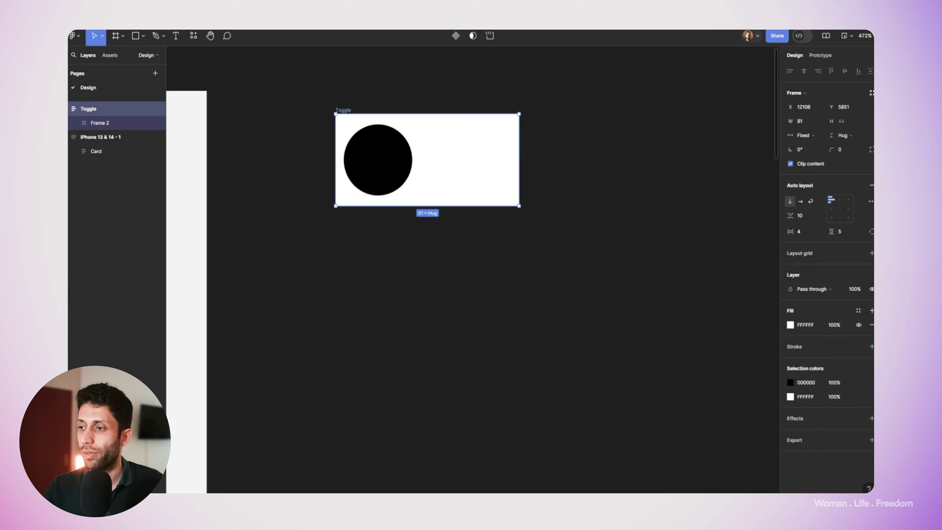
pyautogui.click(834, 153)
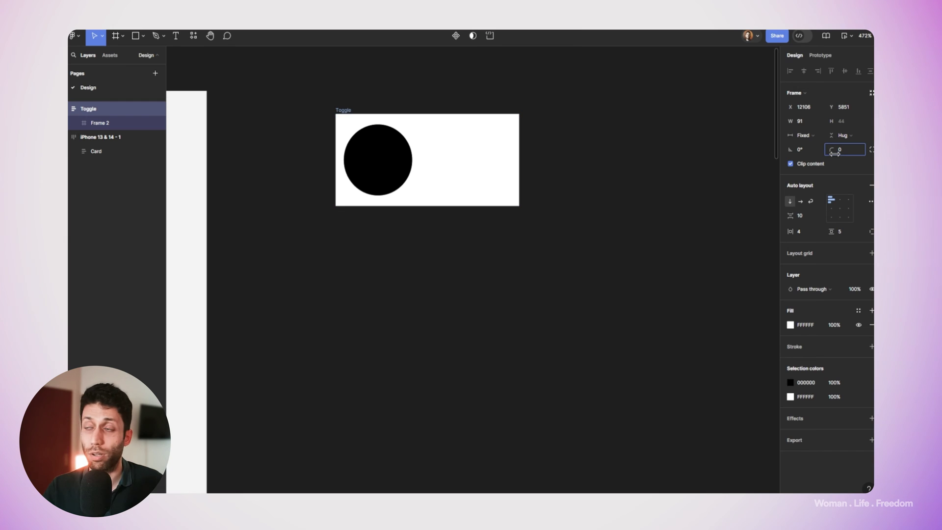
pyautogui.moveTo(834, 153); pyautogui.dragTo(830, 156)
pyautogui.click(427, 243)
pyautogui.scroll(-2, 427, 243)
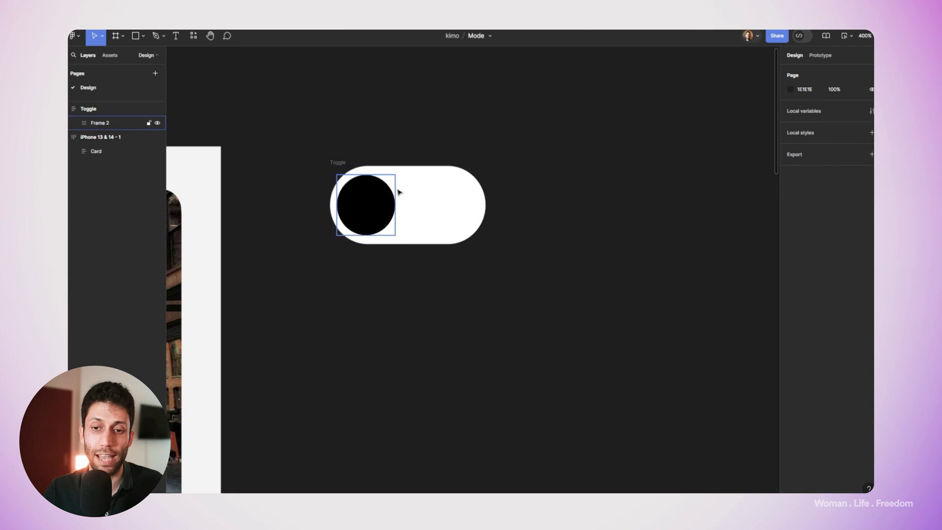
# Step: Duplicate the Toggle directly below the original and align the copy's contents to the top right
pyautogui.moveTo(335, 162); pyautogui.dragTo(336, 259)
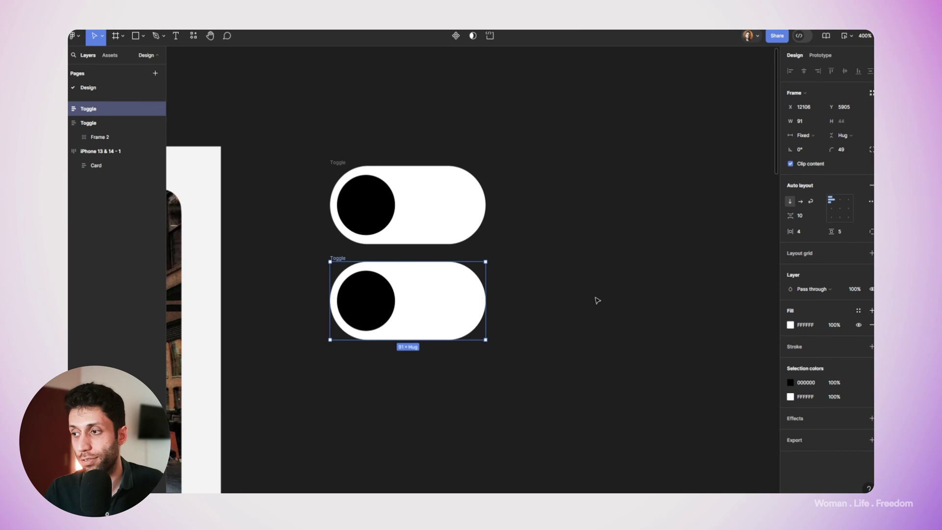
pyautogui.click(849, 198)
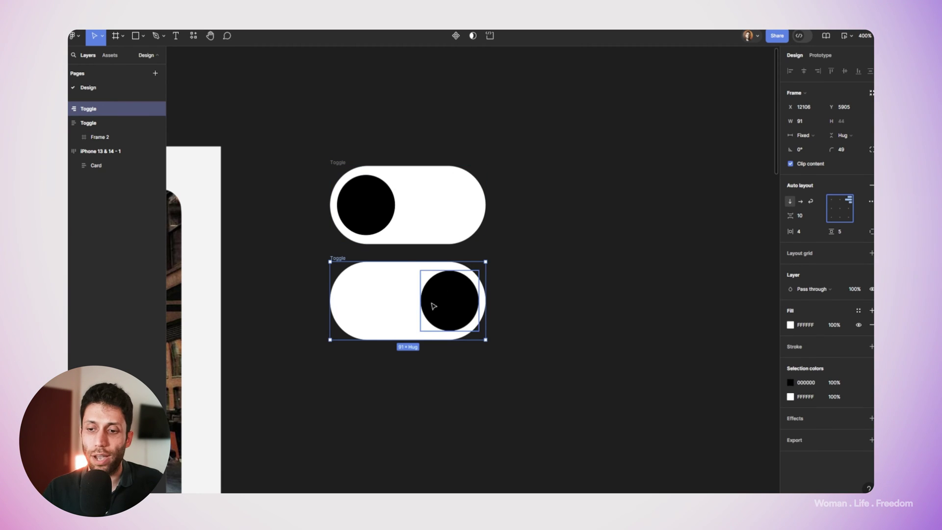
# Step: Fill the upper Toggle's circle with orange FF8D07
pyautogui.doubleClick(383, 200)
pyautogui.click(791, 278)
pyautogui.moveTo(724, 293); pyautogui.dragTo(622, 308)
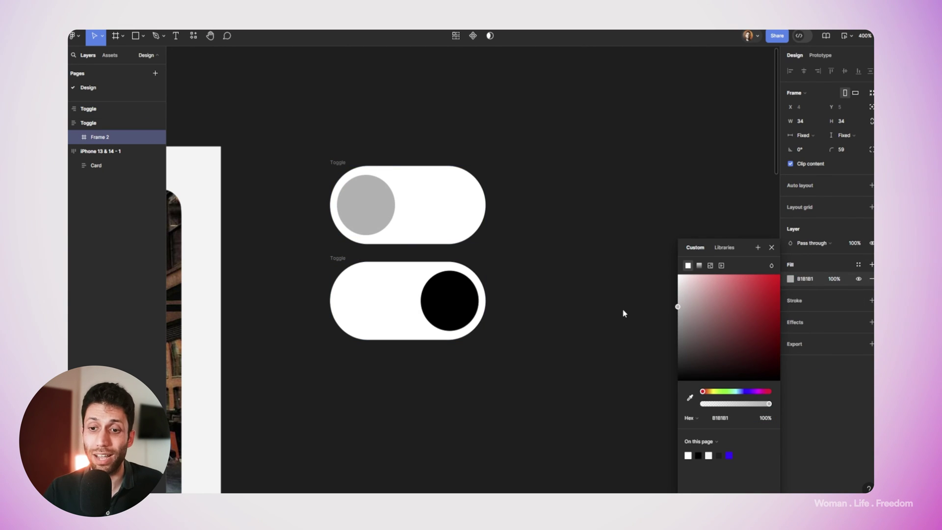
pyautogui.moveTo(710, 396); pyautogui.dragTo(711, 395)
pyautogui.moveTo(771, 295); pyautogui.dragTo(777, 275)
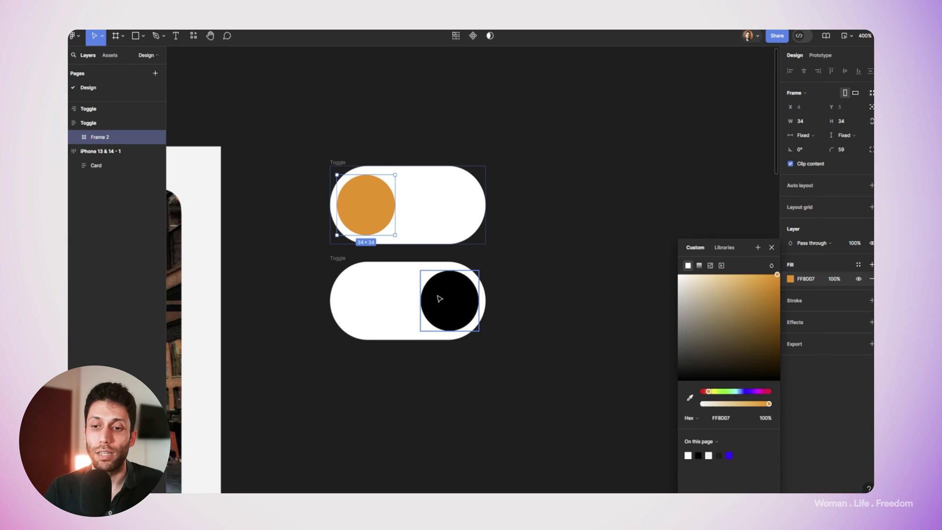
# Step: Fill the lower Toggle's background with 000000 and its circle with white
pyautogui.click(366, 297)
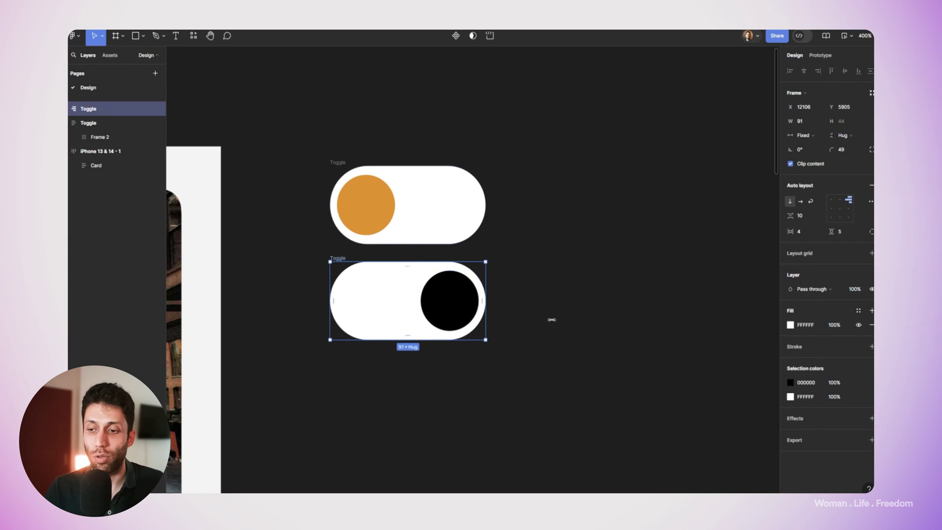
pyautogui.click(790, 326)
pyautogui.moveTo(767, 322); pyautogui.dragTo(613, 385)
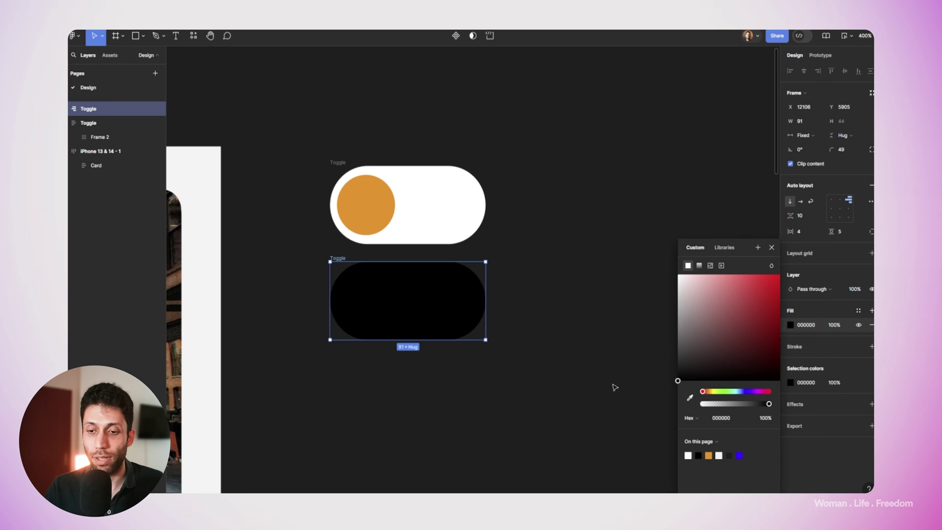
pyautogui.click(451, 314)
pyautogui.click(790, 278)
pyautogui.moveTo(721, 308); pyautogui.dragTo(642, 275)
pyautogui.click(509, 266)
# Step: Create a variable named color 1 in Collection 1 from the iPhone 13 & 14 - 1 frame's 000000 selection color
pyautogui.scroll(-5, 569, 213)
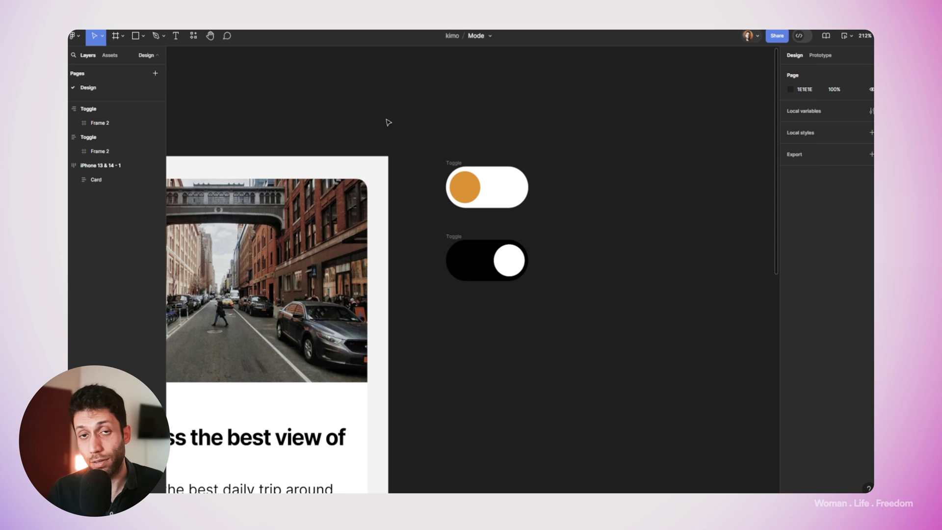
pyautogui.moveTo(389, 122); pyautogui.dragTo(540, 84)
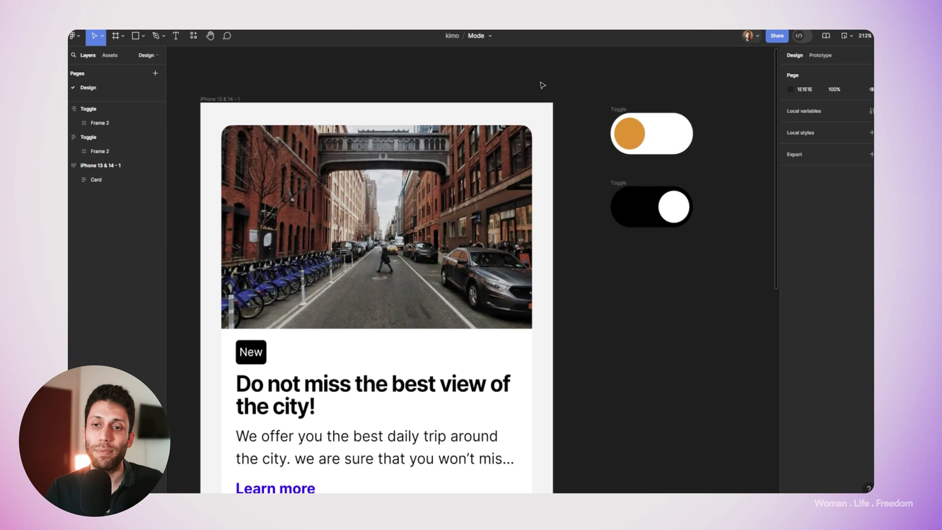
pyautogui.scroll(-5, 540, 86)
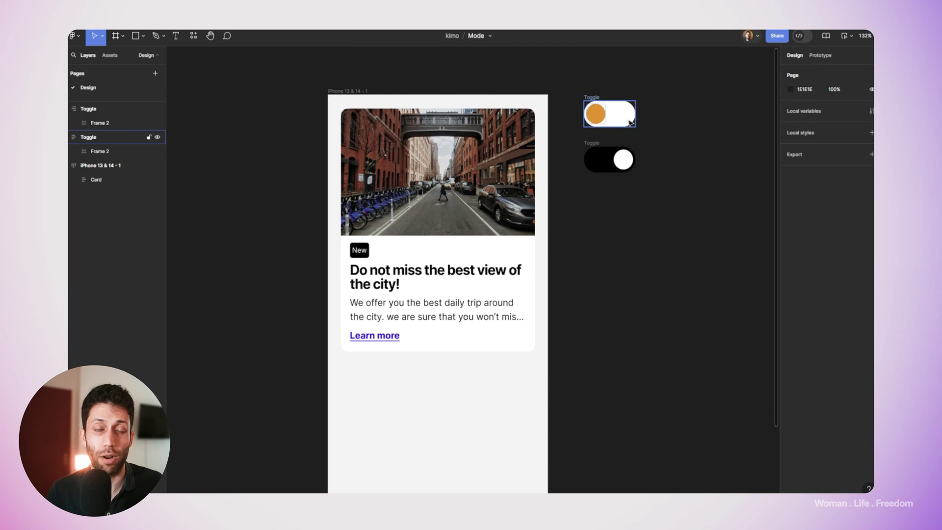
pyautogui.click(335, 118)
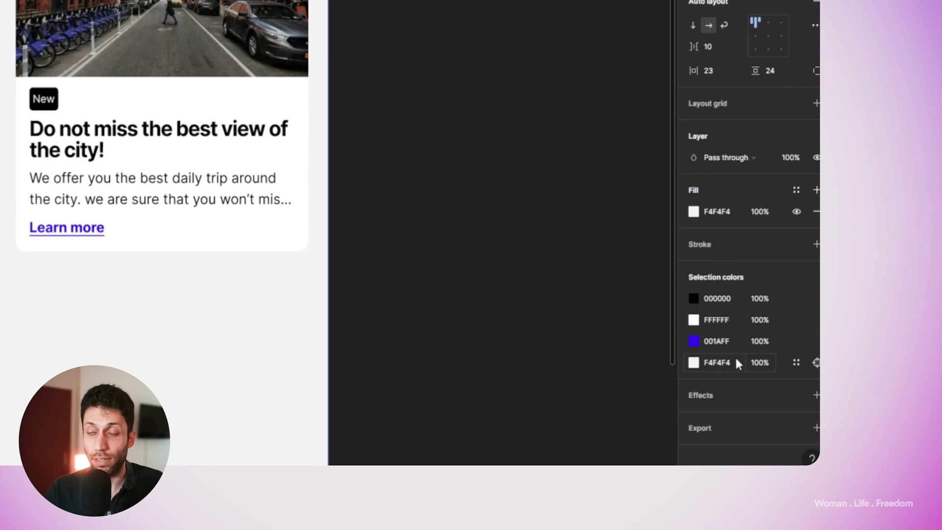
pyautogui.click(796, 299)
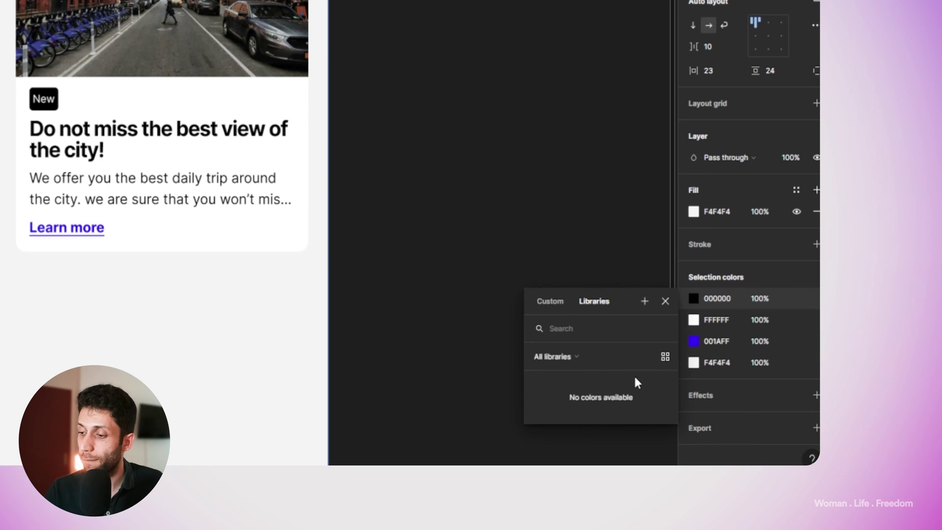
pyautogui.click(645, 300)
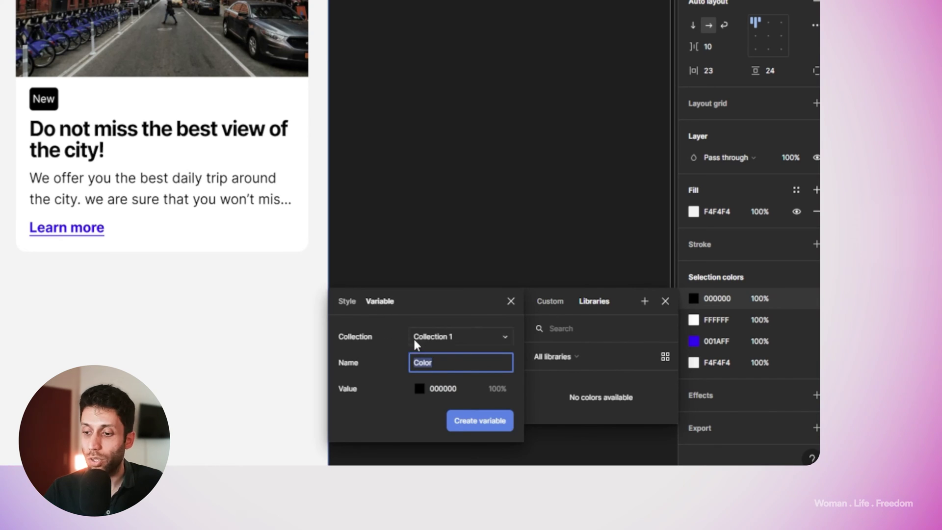
pyautogui.write('color 1')
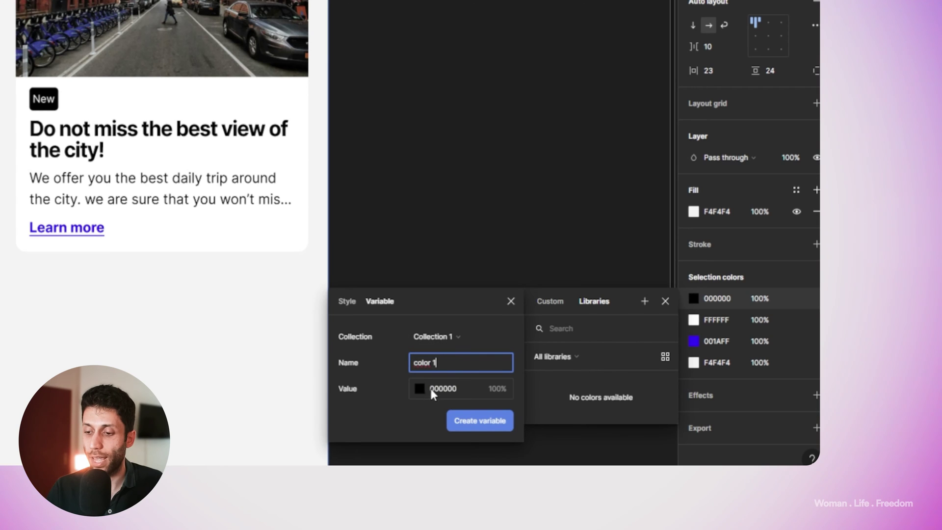
pyautogui.click(479, 420)
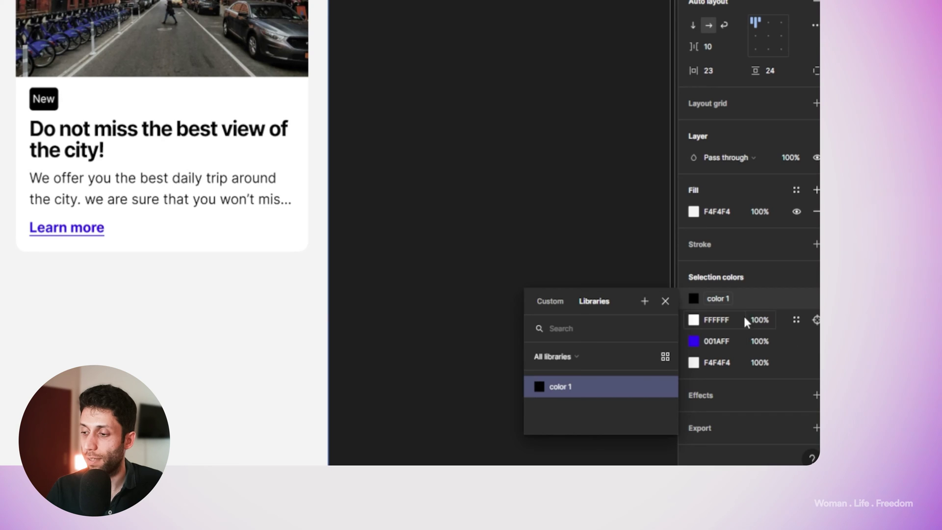
# Step: Create default-named variables in Collection 1 for the frame's FFFFFF, 001AFF and F4F4F4 selection colors
pyautogui.click(797, 321)
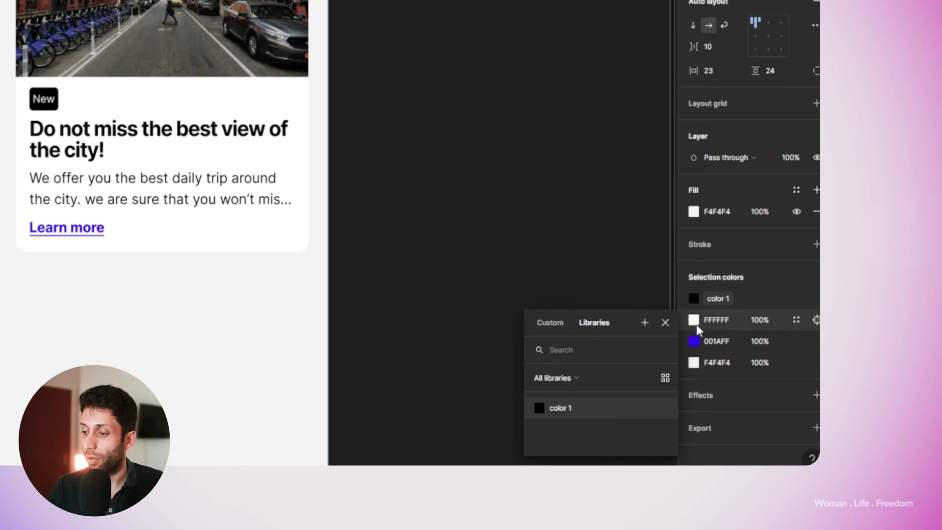
pyautogui.click(644, 323)
pyautogui.click(464, 443)
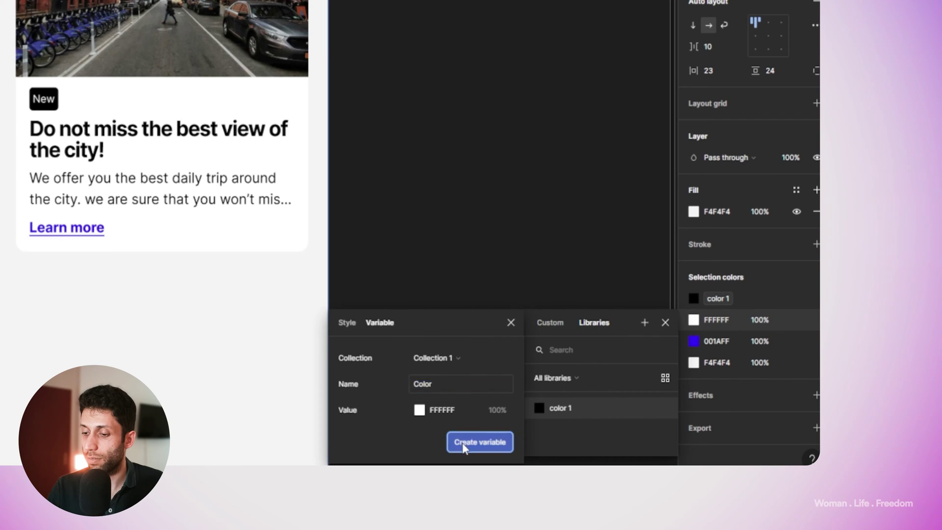
pyautogui.click(645, 336)
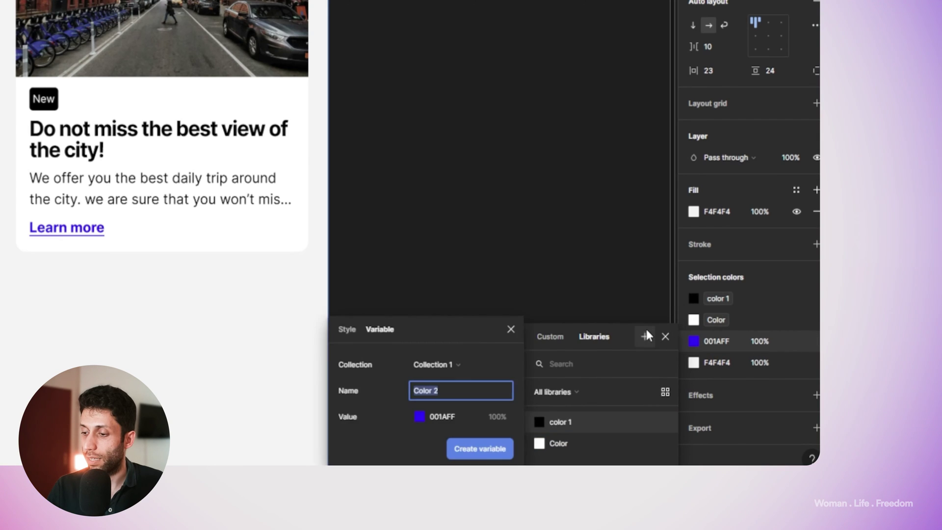
pyautogui.click(480, 449)
pyautogui.click(791, 362)
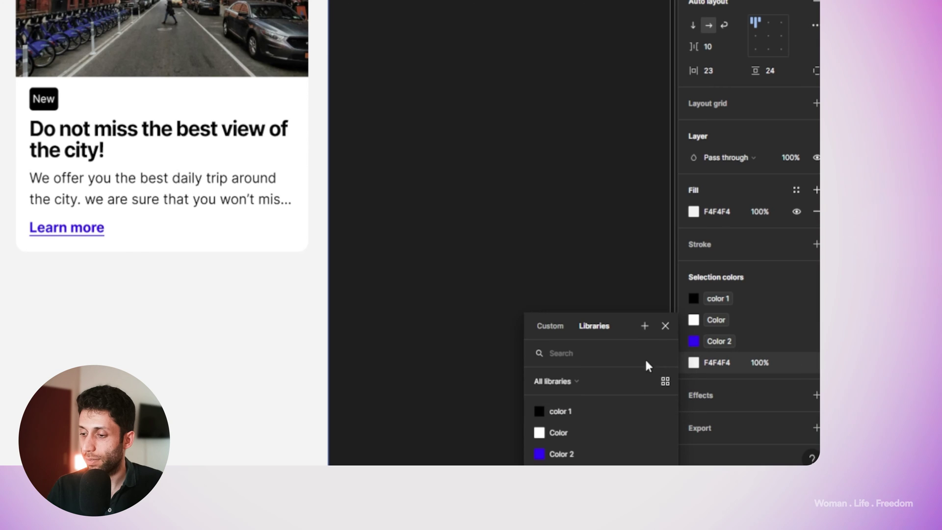
pyautogui.click(645, 326)
pyautogui.click(500, 446)
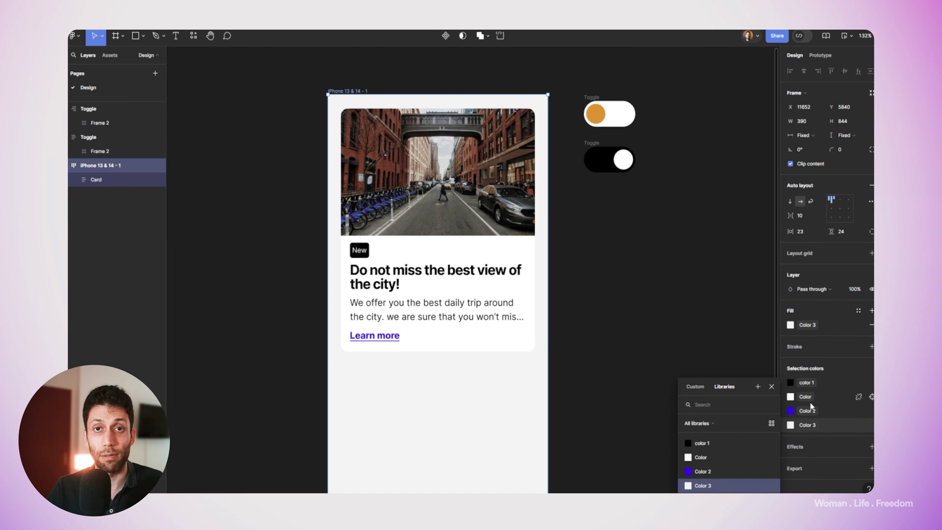
# Step: Open the page's local variables and add a second mode to Collection 1
pyautogui.click(710, 194)
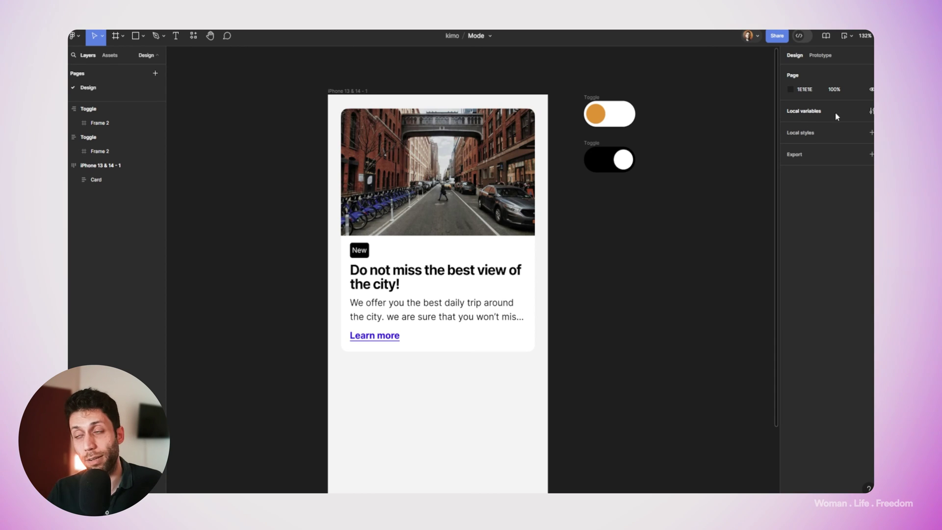
pyautogui.click(871, 111)
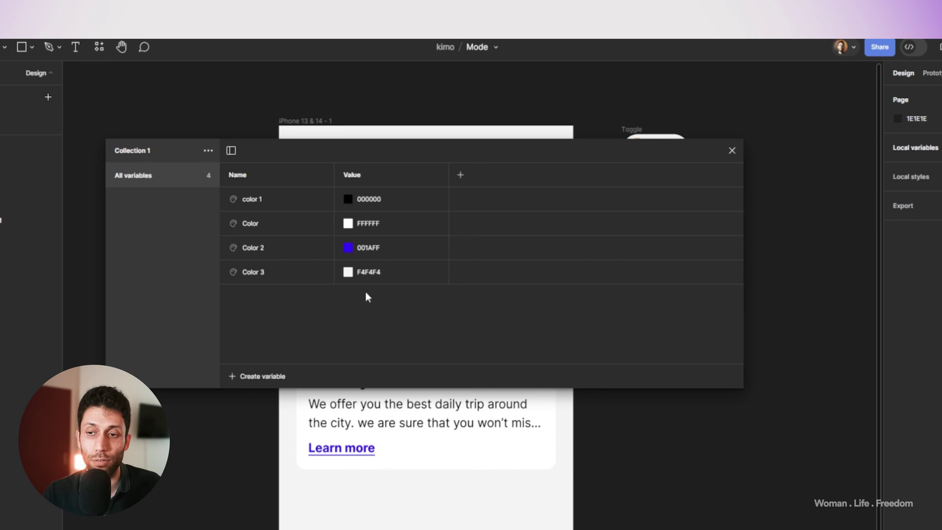
pyautogui.click(460, 174)
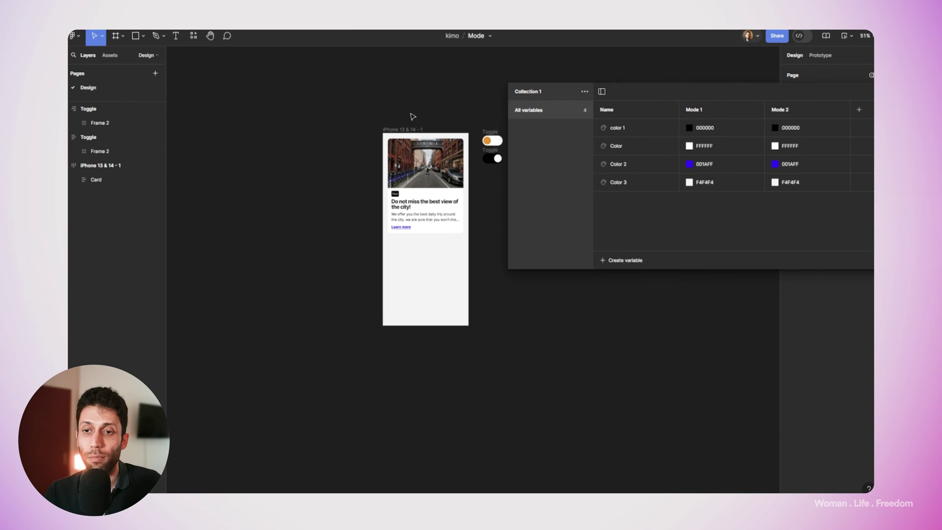
# Step: Duplicate the iPhone 13 & 14 - 1 frame and place the two frames side by side
pyautogui.click(411, 130)
pyautogui.moveTo(411, 132); pyautogui.dragTo(299, 130)
pyautogui.hotkey('ctrl', 'd')
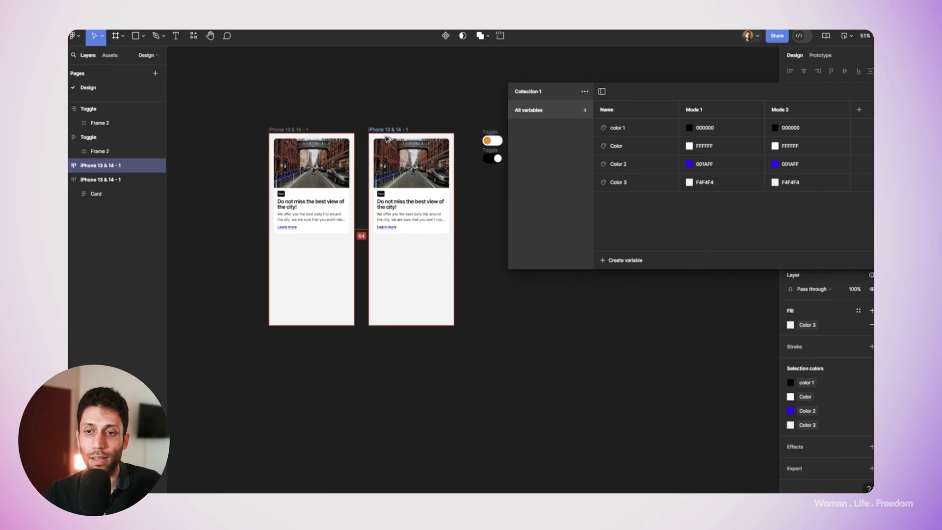
# Step: Set the duplicate frame's Collection 1 variable mode to Mode 2
pyautogui.moveTo(665, 99); pyautogui.dragTo(375, 78)
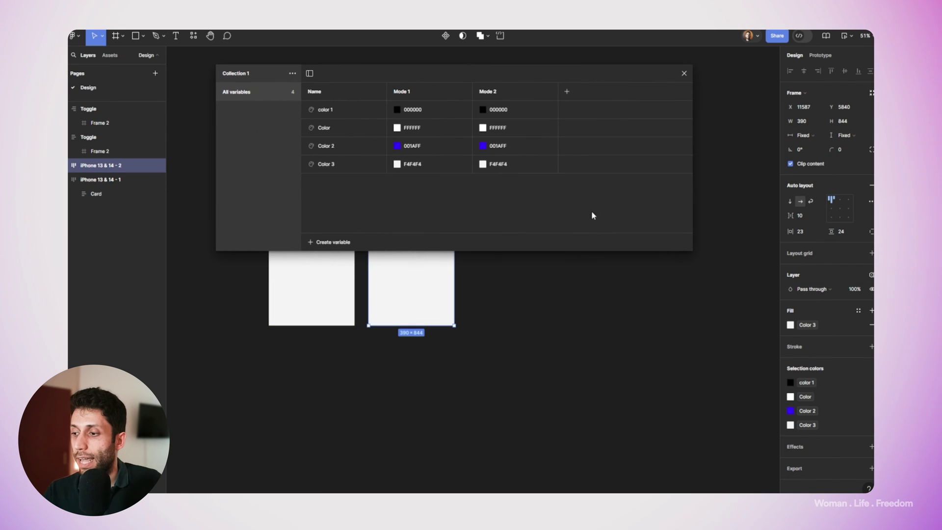
pyautogui.click(871, 275)
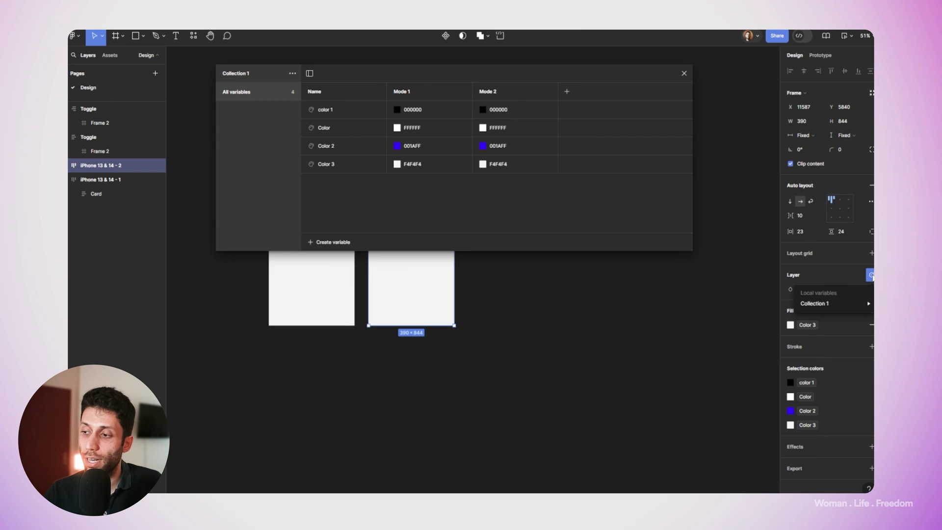
pyautogui.moveTo(866, 304)
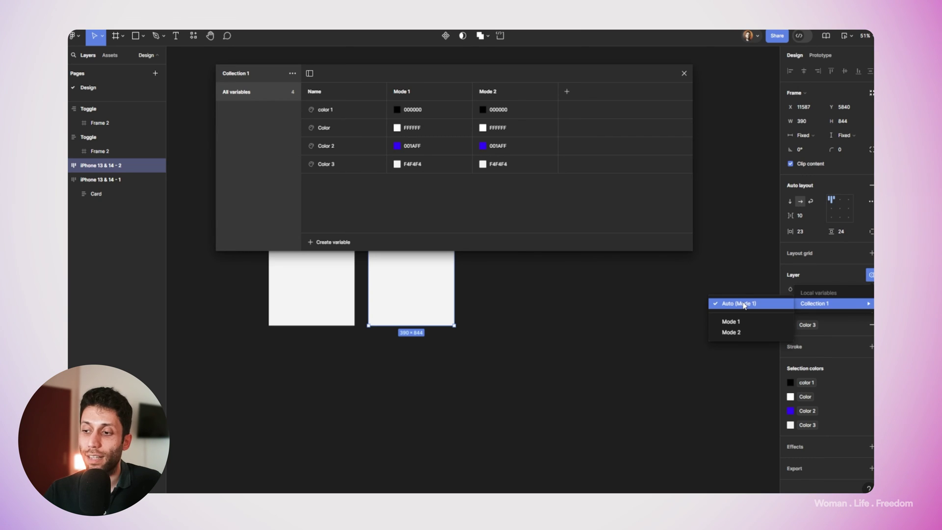
pyautogui.click(740, 334)
pyautogui.moveTo(427, 66); pyautogui.dragTo(357, 242)
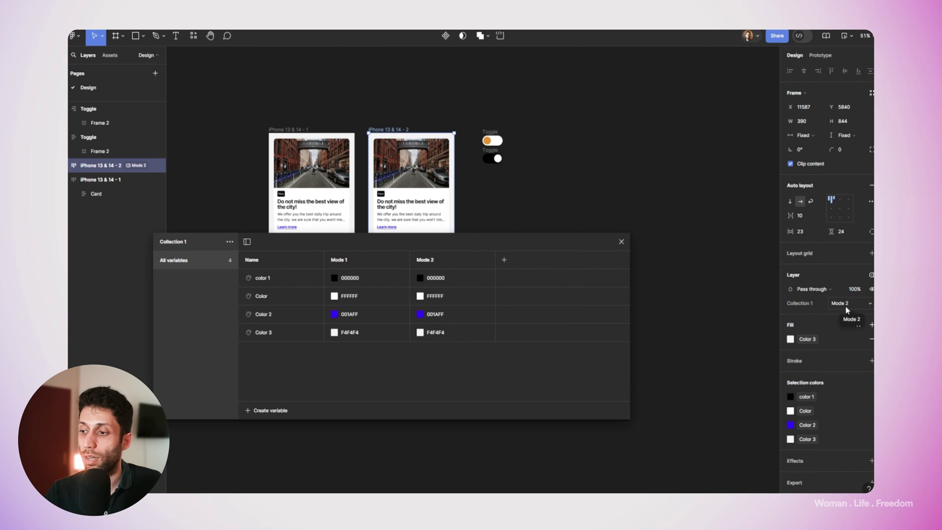
# Step: Set the Mode 2 values of Color 3 to 0F0F0F and Color 2 to A1AAFE
pyautogui.moveTo(460, 241); pyautogui.dragTo(796, 93)
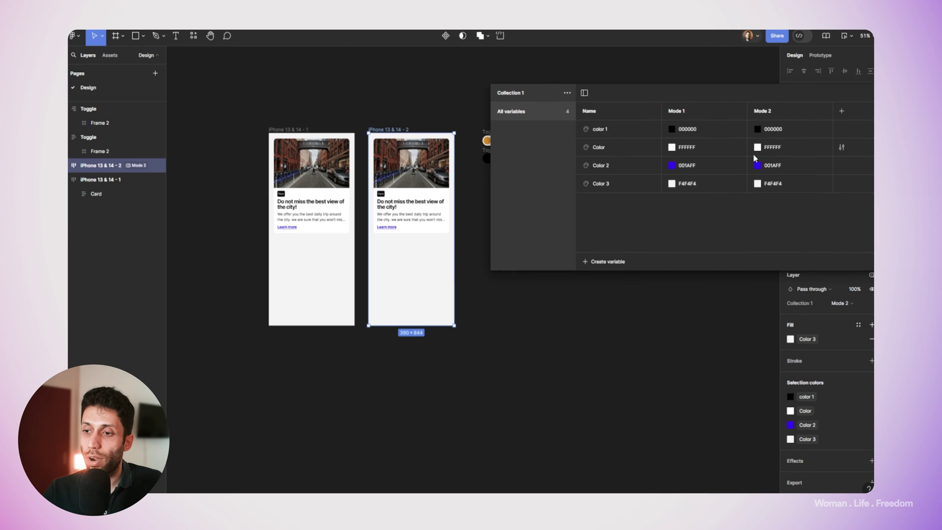
pyautogui.click(756, 184)
pyautogui.moveTo(767, 249); pyautogui.dragTo(729, 307)
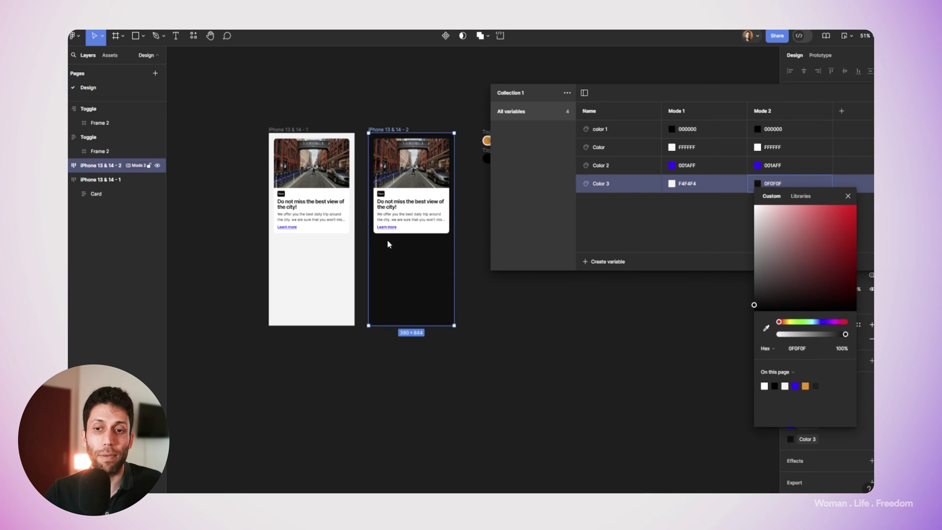
pyautogui.keyDown('ctrl'); pyautogui.scroll(3, 288, 165); pyautogui.keyUp('ctrl')
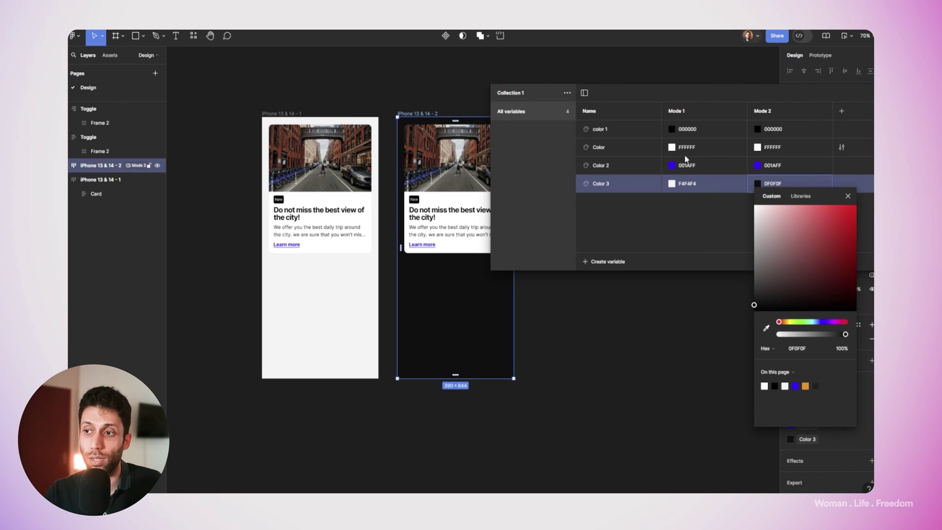
pyautogui.click(757, 165)
pyautogui.moveTo(776, 220); pyautogui.dragTo(791, 187)
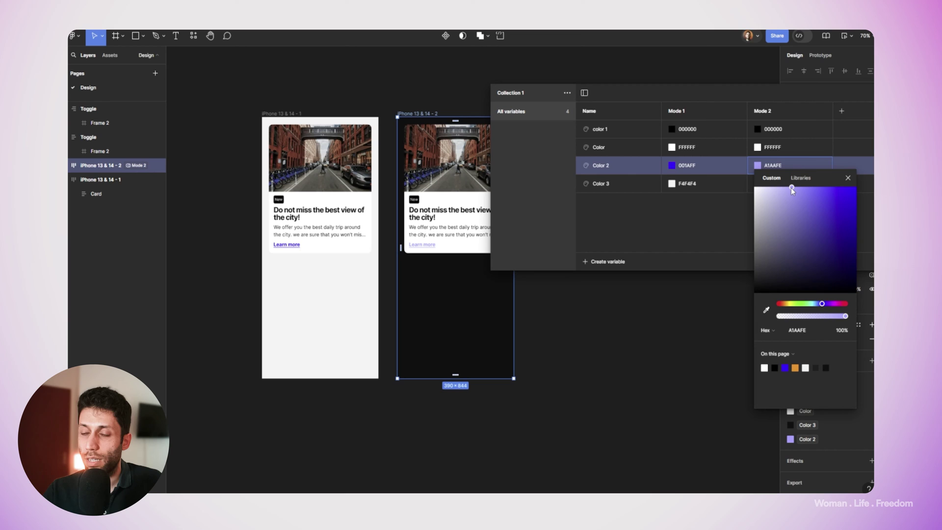
# Step: Set the Mode 2 values of the Color variable to 090909 and color 1 to FFFFFF
pyautogui.click(757, 148)
pyautogui.click(757, 147)
pyautogui.moveTo(798, 192); pyautogui.dragTo(689, 274)
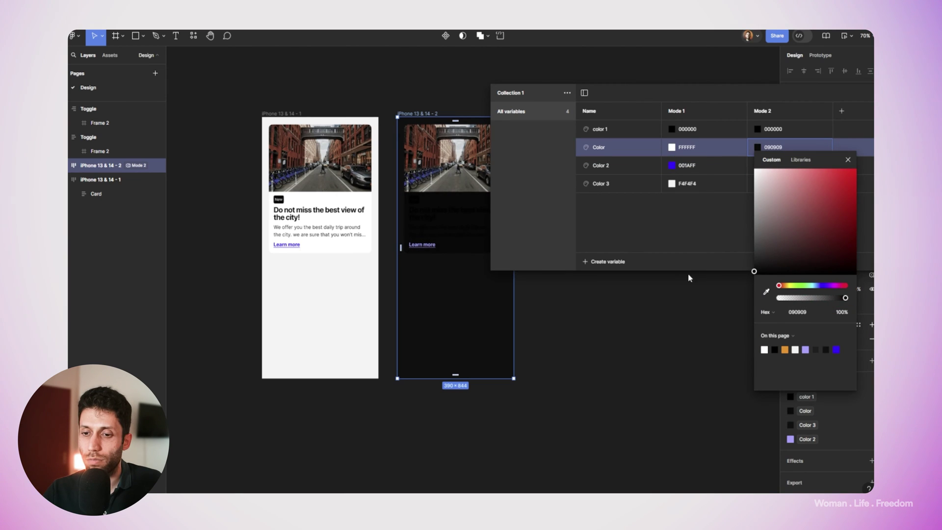
pyautogui.click(757, 129)
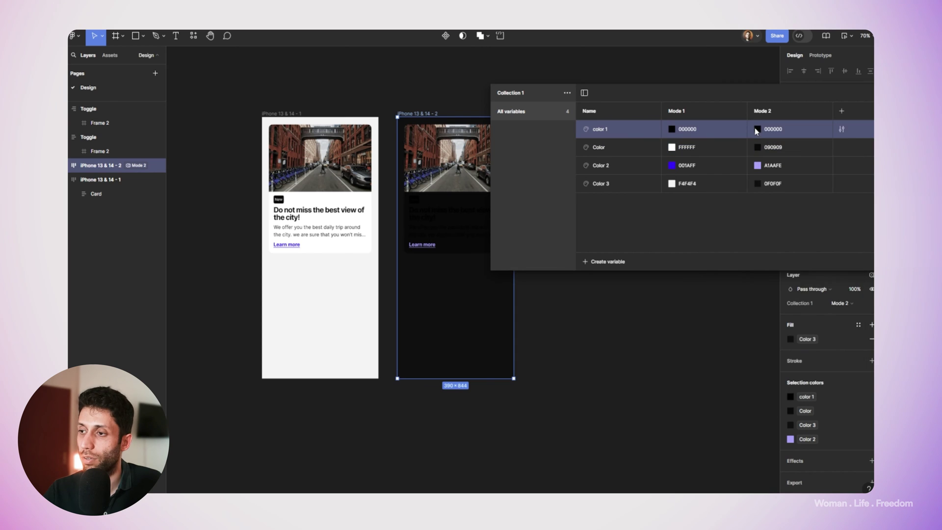
pyautogui.click(757, 129)
pyautogui.moveTo(768, 152); pyautogui.dragTo(658, 116)
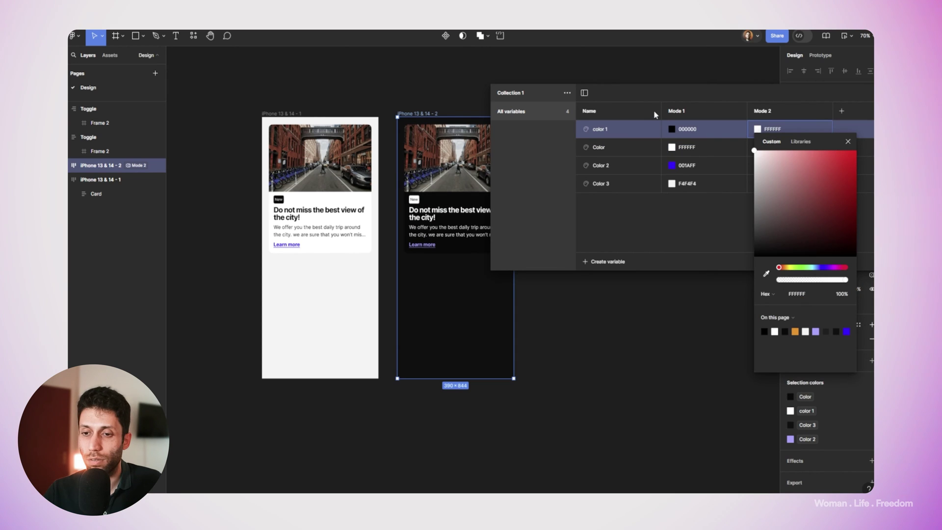
# Step: Change the Mode 2 values of the Color variable to 000000 and color 1 to D7D7D7, and close the variables window
pyautogui.click(753, 148)
pyautogui.click(758, 148)
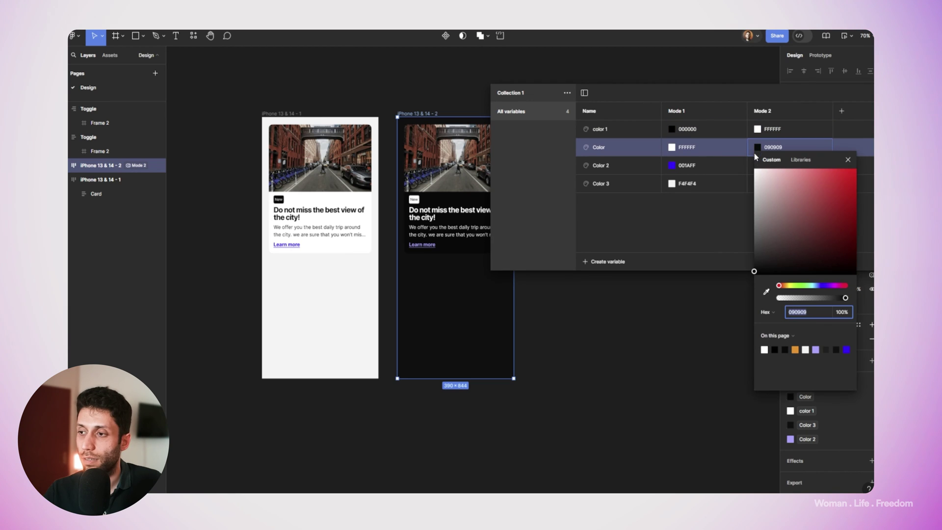
pyautogui.moveTo(761, 189); pyautogui.dragTo(728, 313)
pyautogui.click(758, 133)
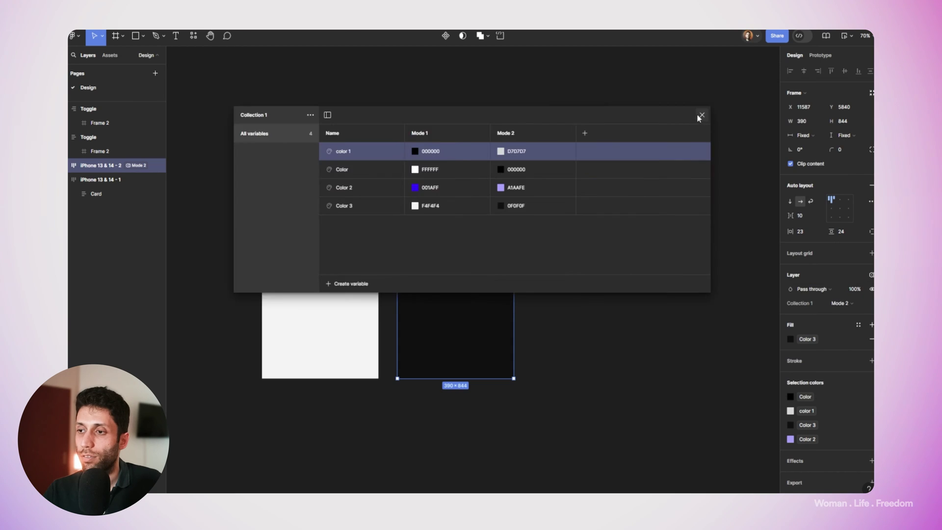
pyautogui.click(701, 120)
pyautogui.click(426, 82)
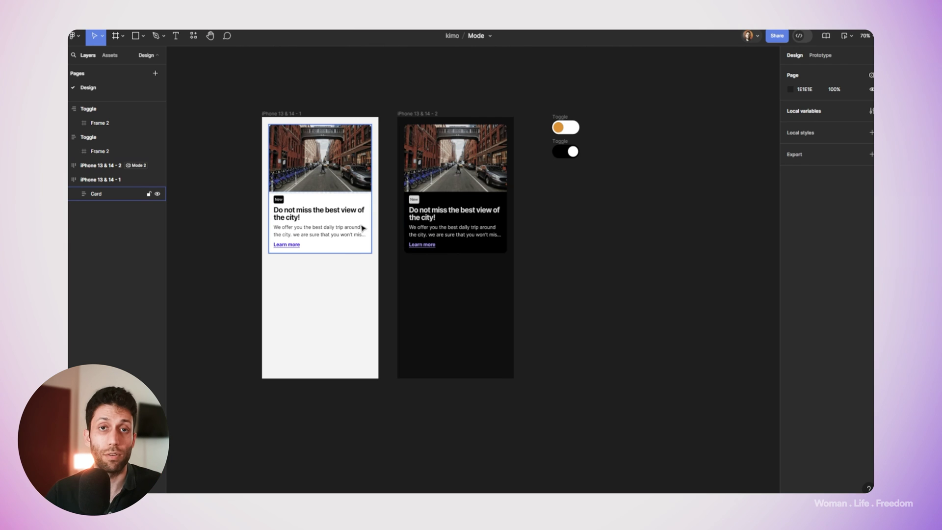
# Step: Delete the duplicate iPhone 13 & 14 - 2 frame
pyautogui.scroll(2, 363, 228)
pyautogui.hotkey('shift', 'e')
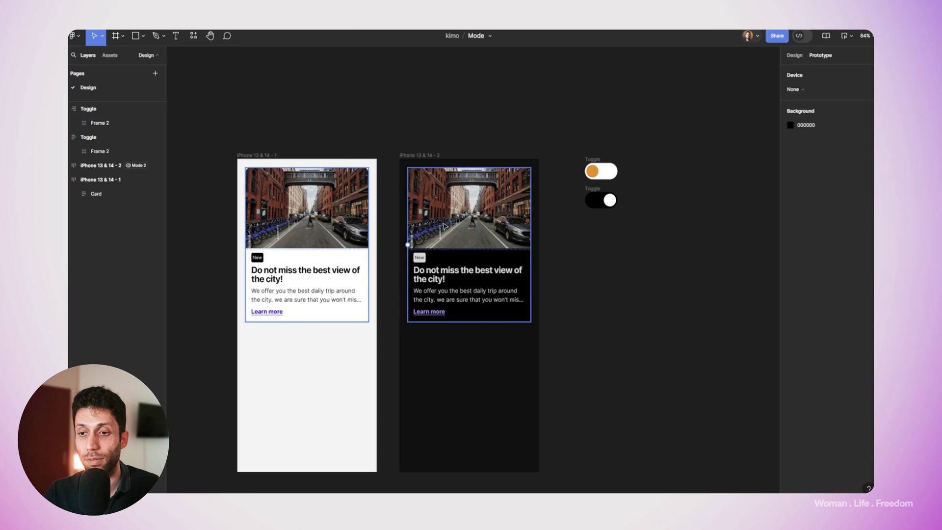
pyautogui.click(421, 156)
pyautogui.press('Delete')
# Step: Combine the two Toggle frames into a component set
pyautogui.hscroll(5, 534, 269)
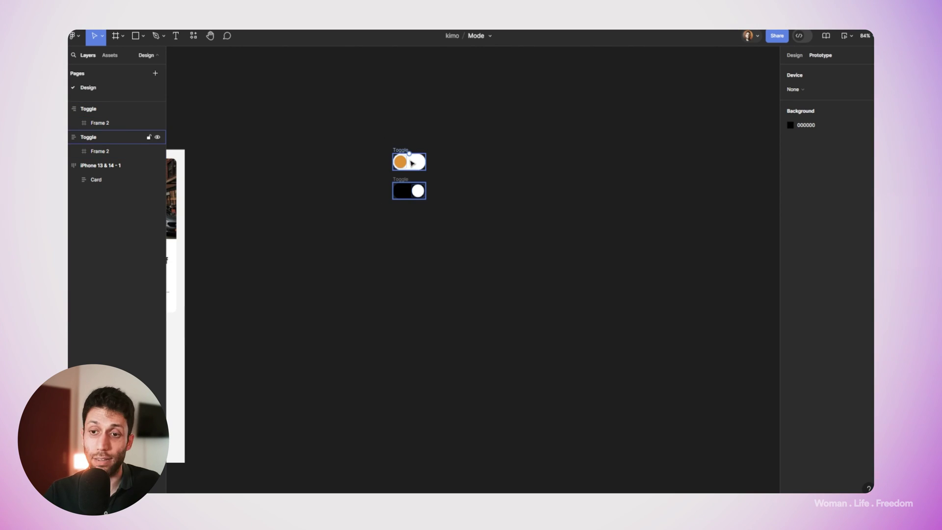
pyautogui.scroll(5, 410, 156)
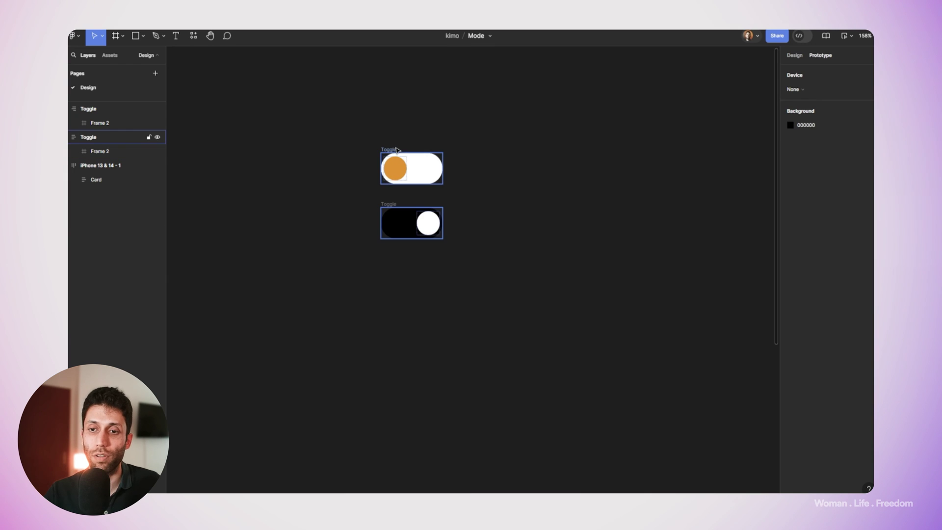
pyautogui.click(396, 151)
pyautogui.keyDown('shift'); pyautogui.click(397, 204); pyautogui.keyUp('shift')
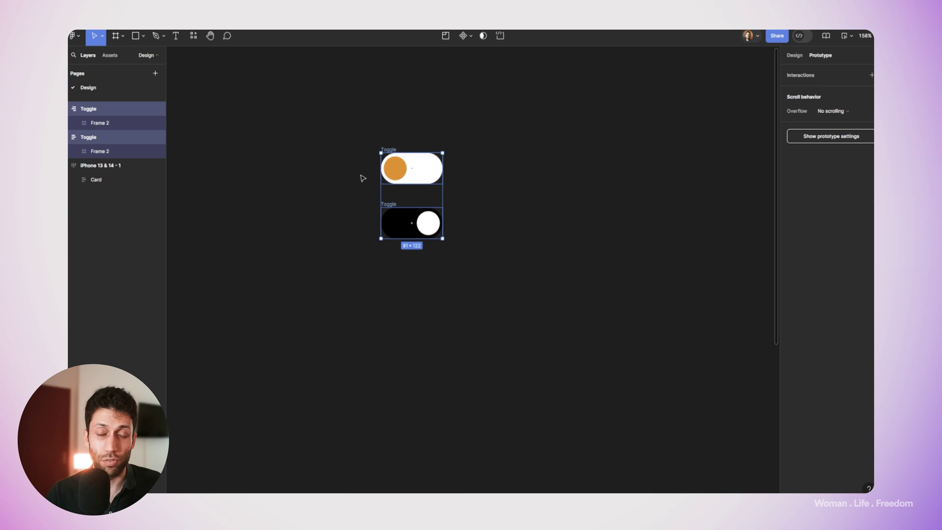
pyautogui.click(469, 42)
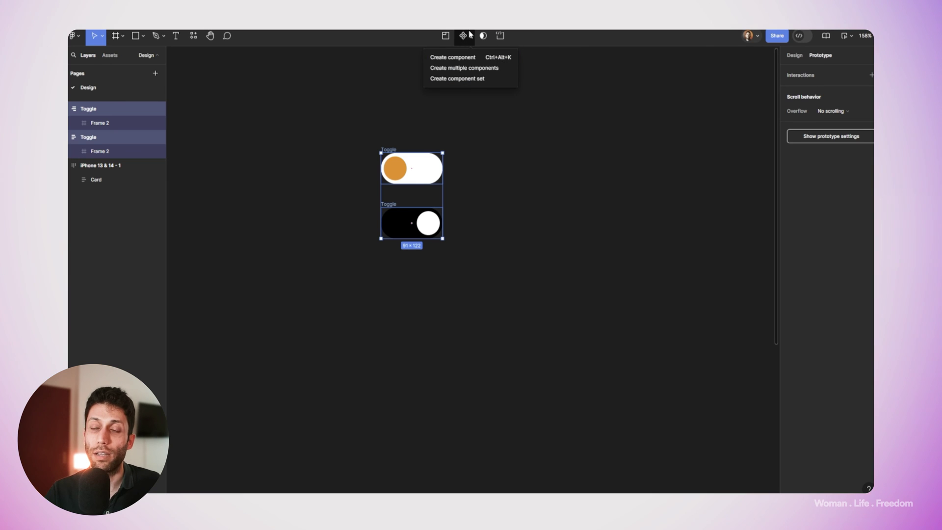
pyautogui.click(461, 81)
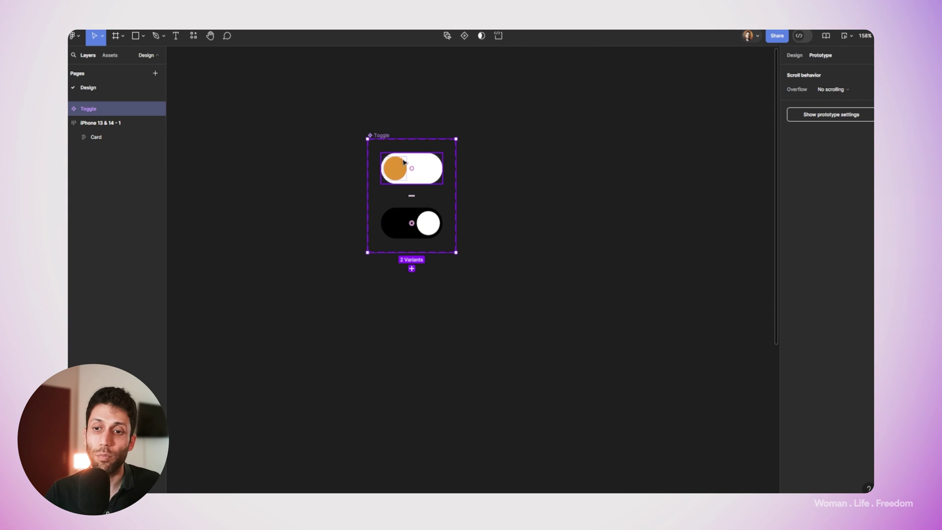
# Step: Rename the Toggle component set's variant property to State
pyautogui.click(795, 55)
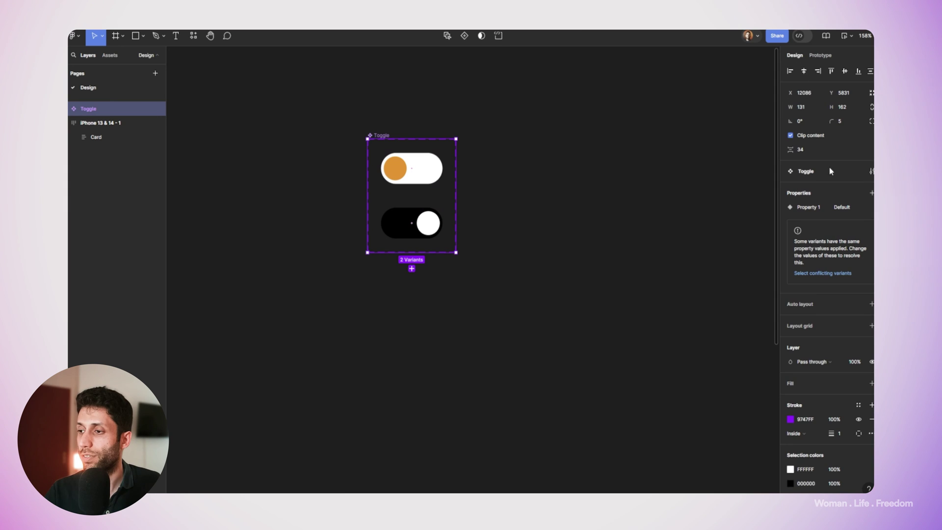
pyautogui.doubleClick(804, 210)
pyautogui.write('State')
pyautogui.press('Return')
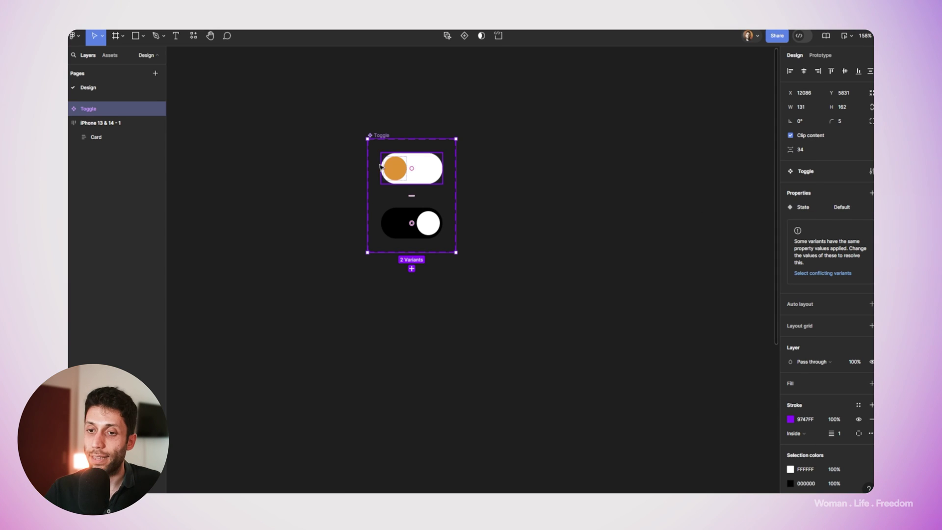
# Step: Set the State value of the white toggle variant to Day and of the black variant to Night
pyautogui.click(411, 169)
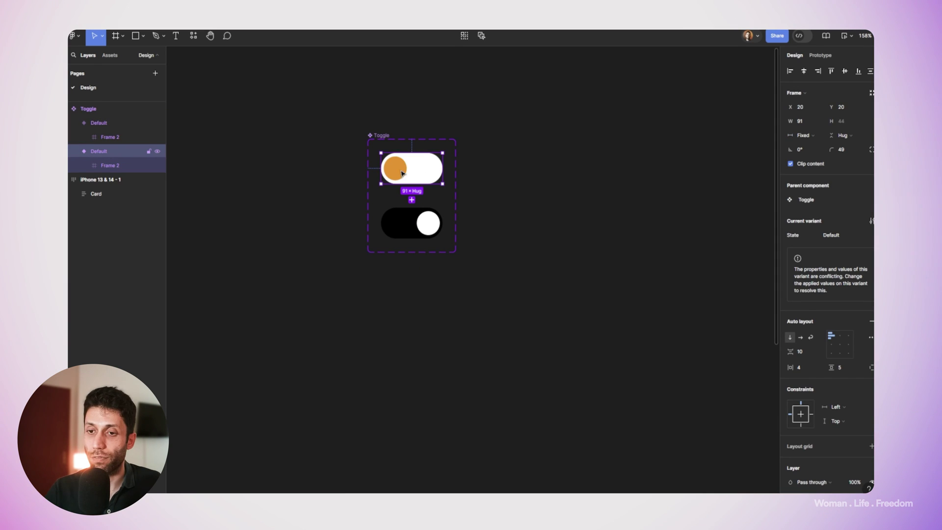
pyautogui.click(836, 236)
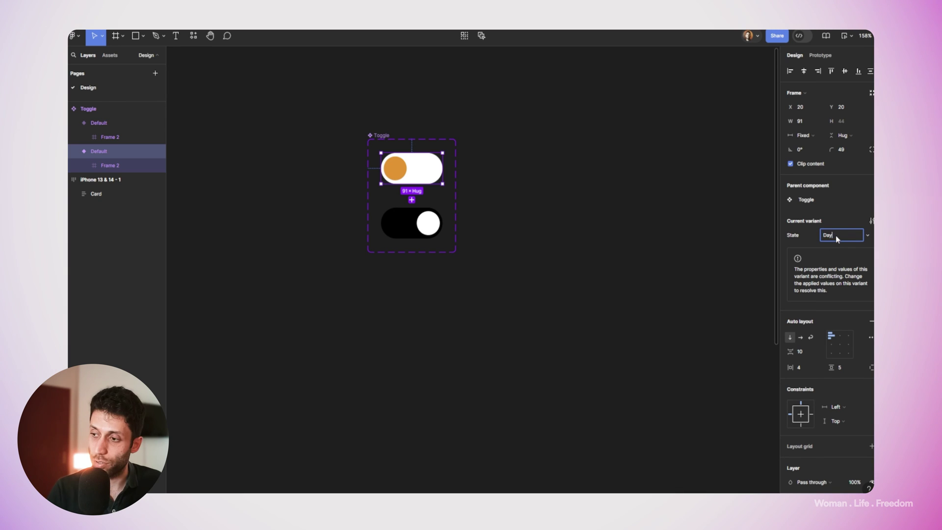
pyautogui.press('Return')
pyautogui.press('Tab')
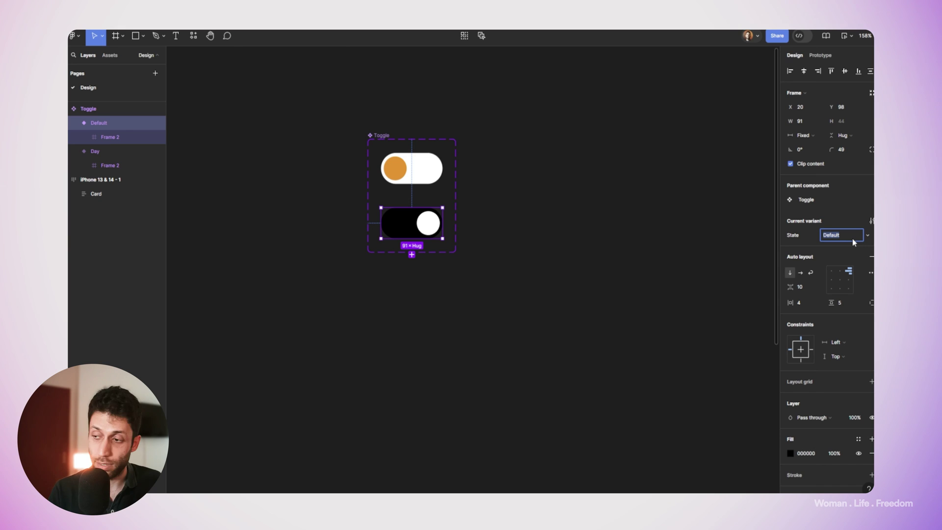
pyautogui.write('Night')
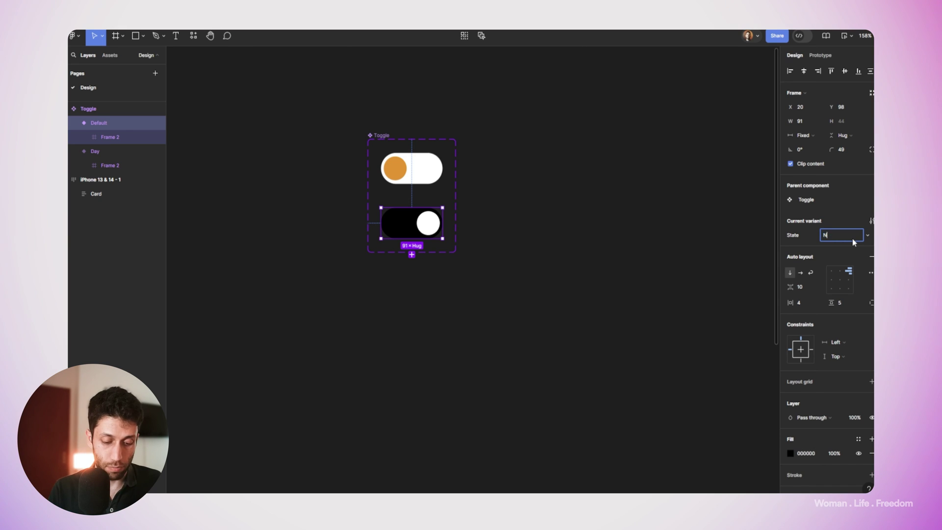
pyautogui.click(683, 234)
# Step: Connect the Day variant to the Night variant with an On click, Change to prototype interaction
pyautogui.click(426, 169)
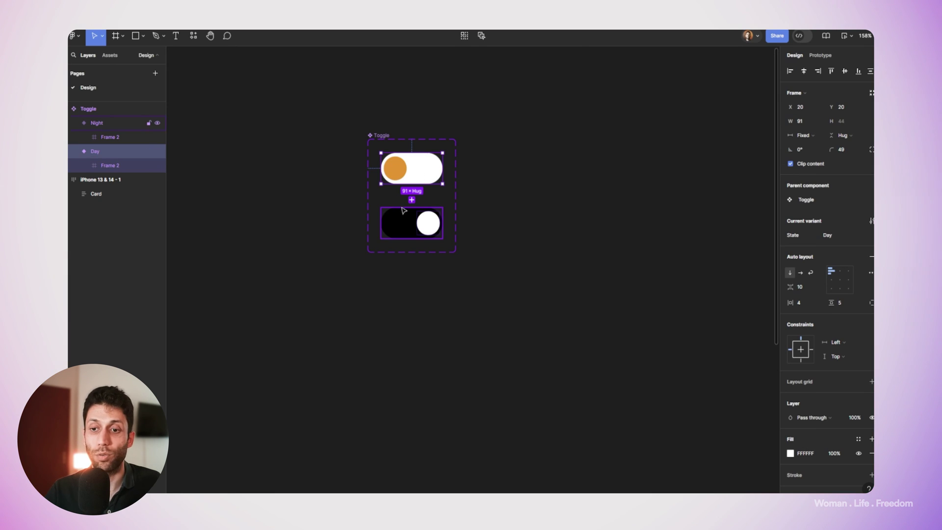
pyautogui.click(829, 56)
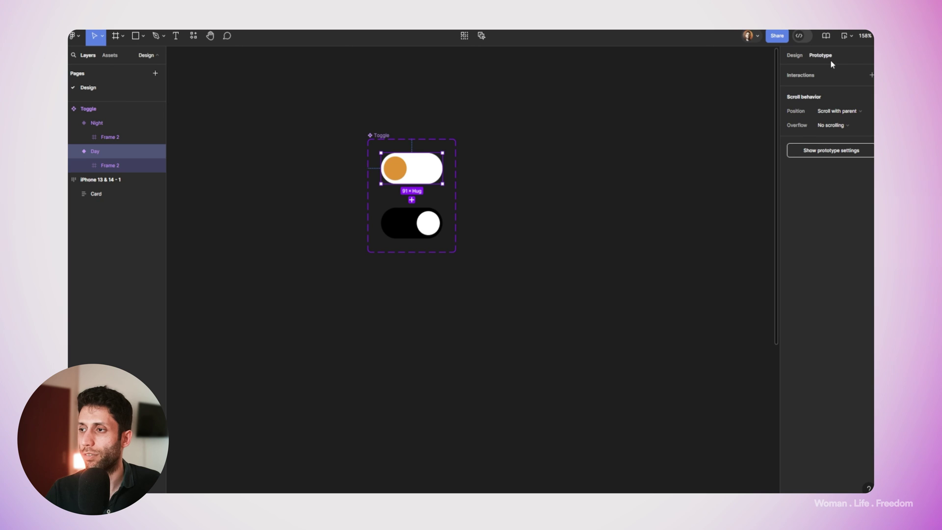
pyautogui.hotkey('ctrl', '+')
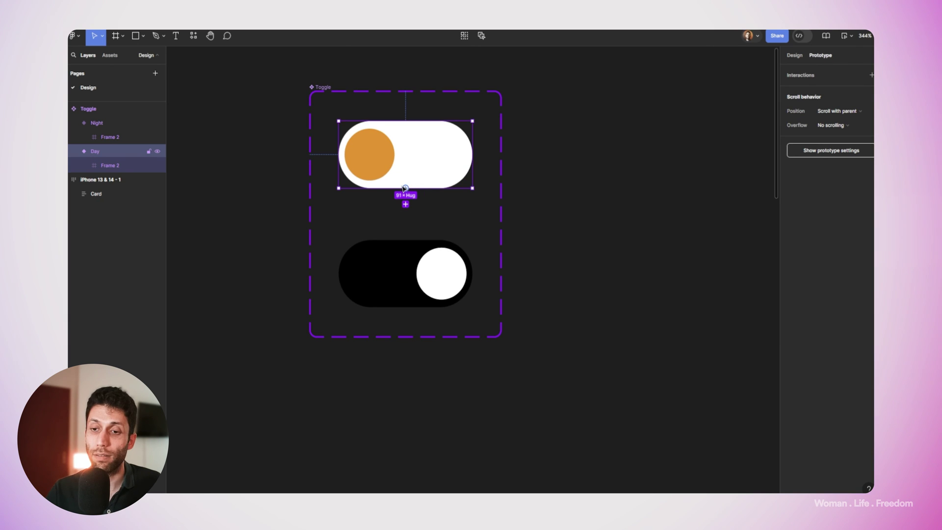
pyautogui.moveTo(405, 188); pyautogui.dragTo(406, 247)
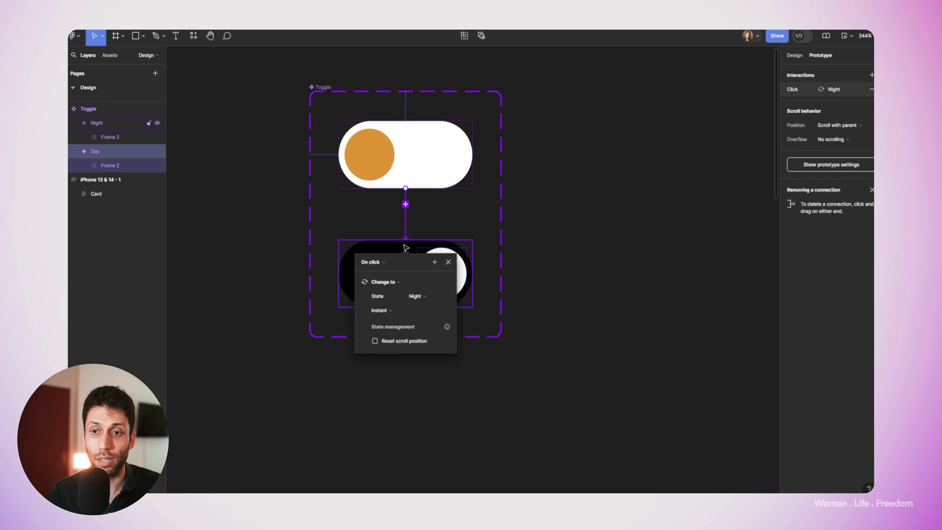
pyautogui.moveTo(402, 252); pyautogui.dragTo(552, 89)
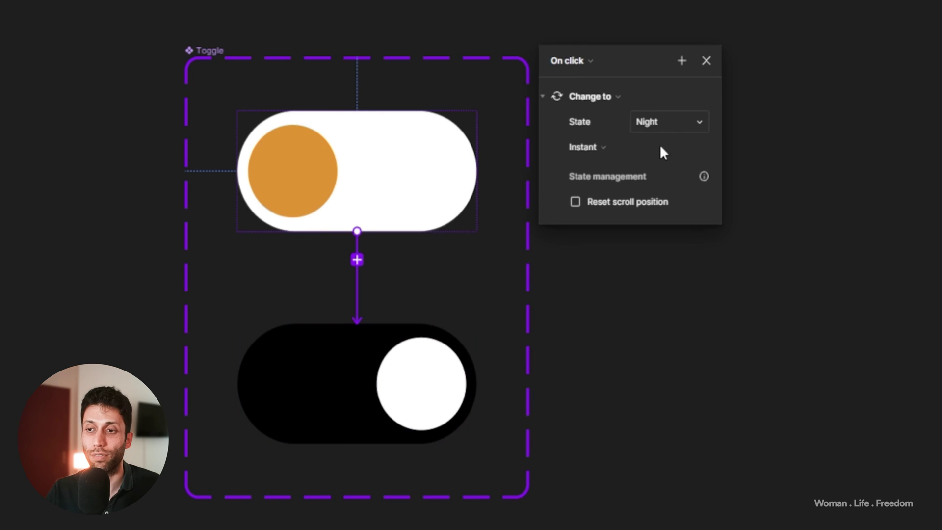
# Step: Set the Day variant's interaction to Smart animate and add a Set variable mode action switching Collection 1 to Mode 2
pyautogui.click(597, 147)
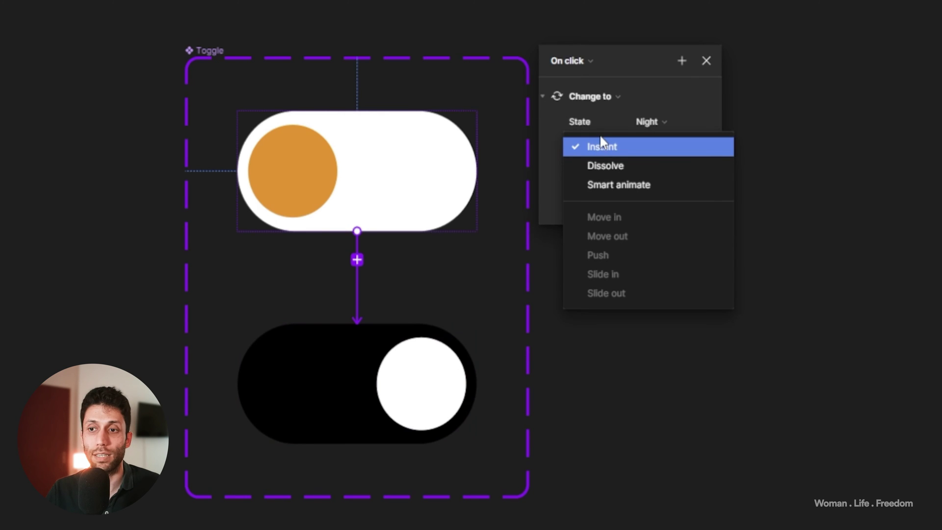
pyautogui.click(619, 185)
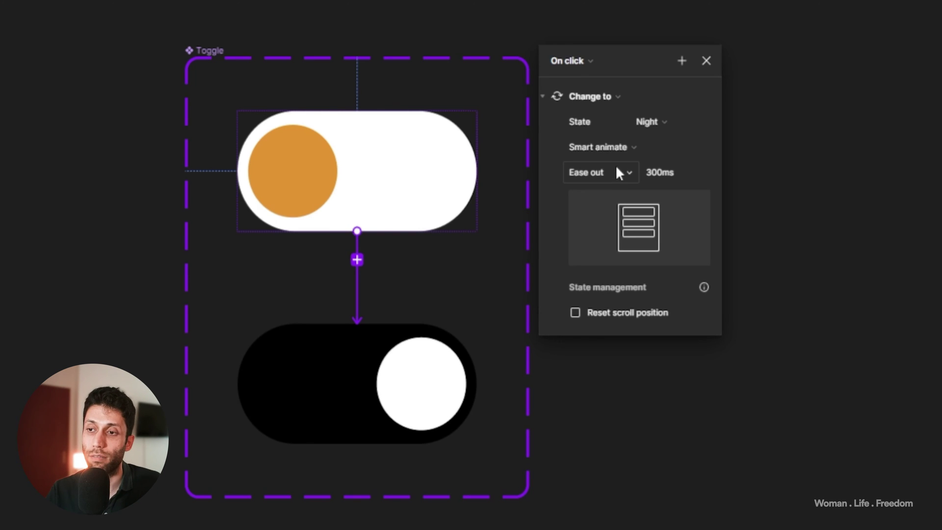
pyautogui.click(682, 61)
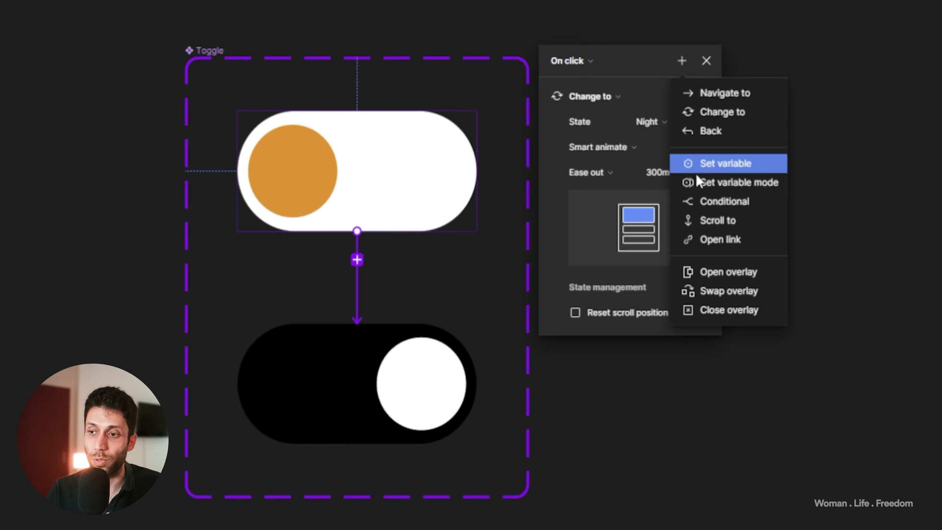
pyautogui.click(739, 186)
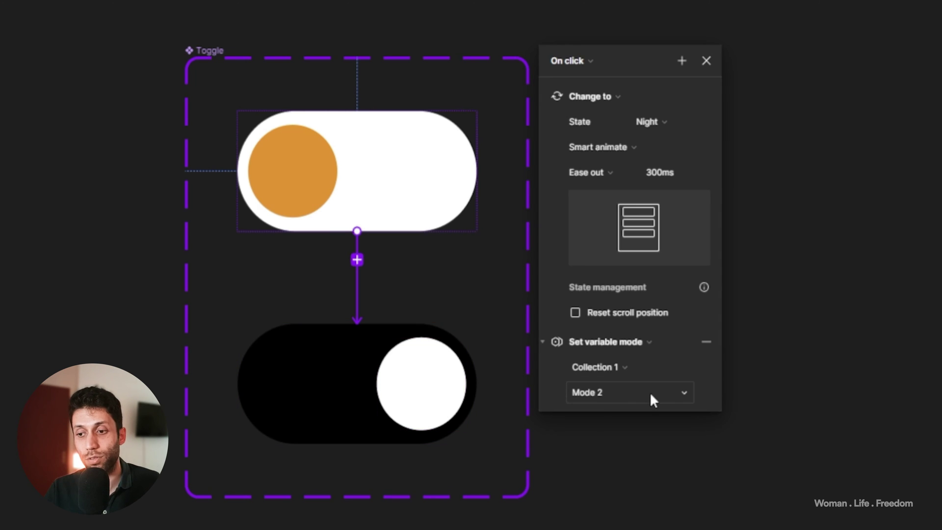
# Step: Connect the Night variant back to Day on click, and add a Set variable mode action switching Collection 1 to Mode 1
pyautogui.click(447, 376)
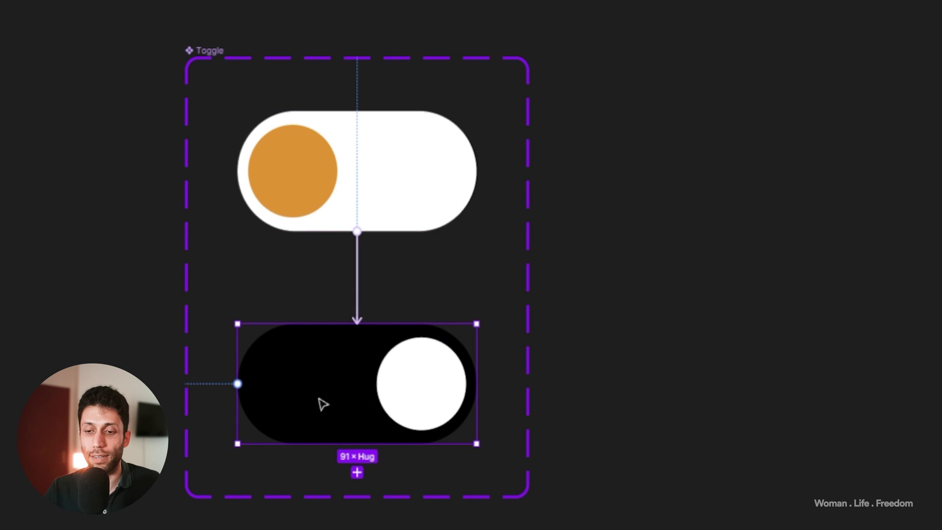
pyautogui.moveTo(476, 383); pyautogui.dragTo(409, 231)
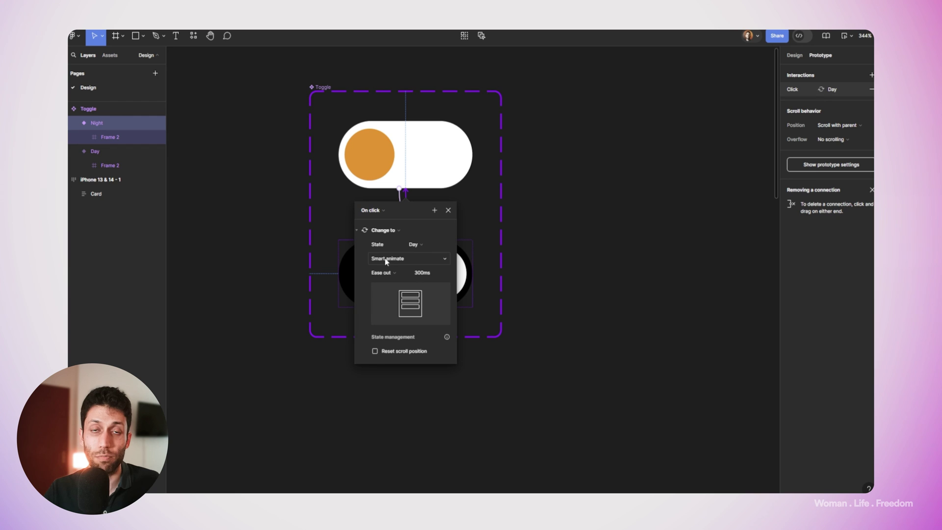
pyautogui.click(434, 210)
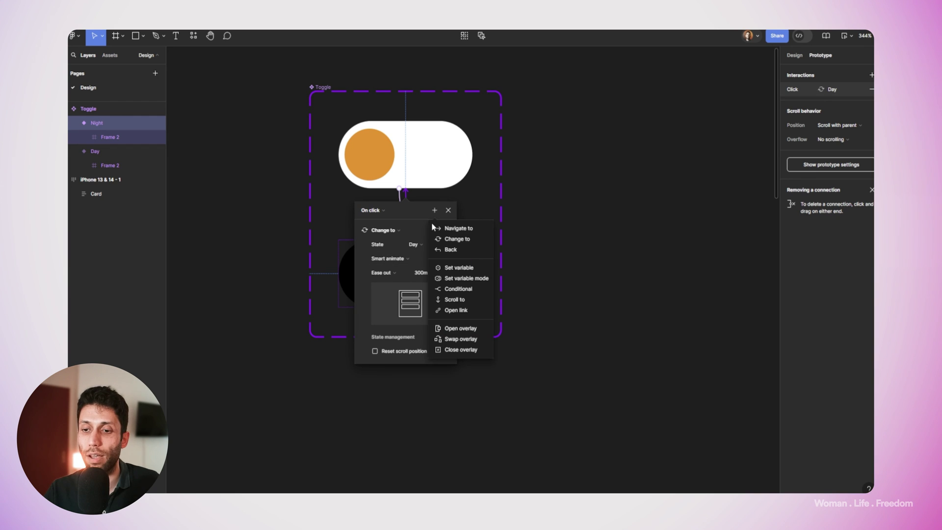
pyautogui.click(450, 278)
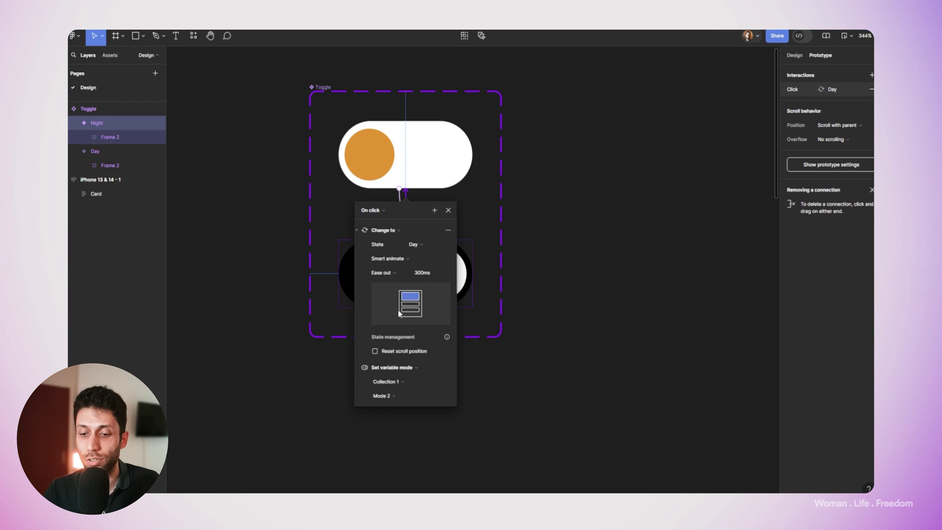
pyautogui.click(393, 397)
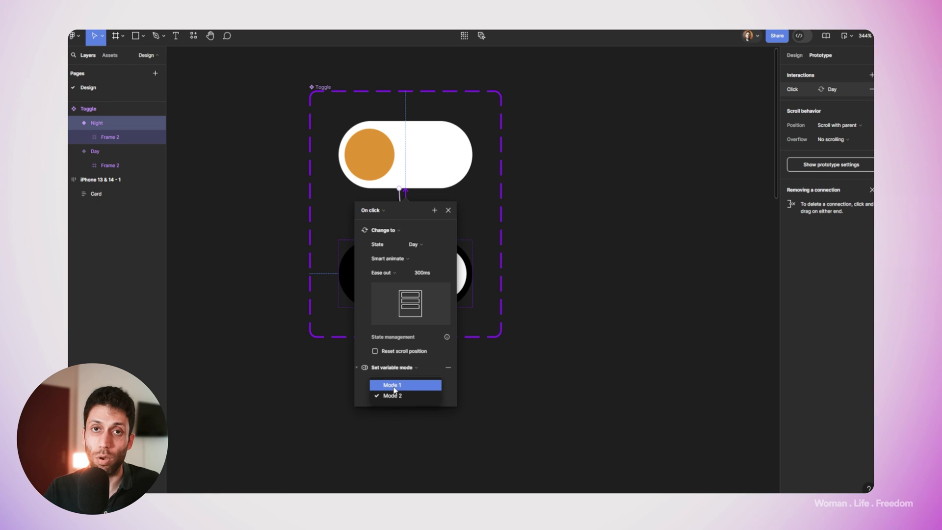
pyautogui.click(393, 385)
pyautogui.click(606, 255)
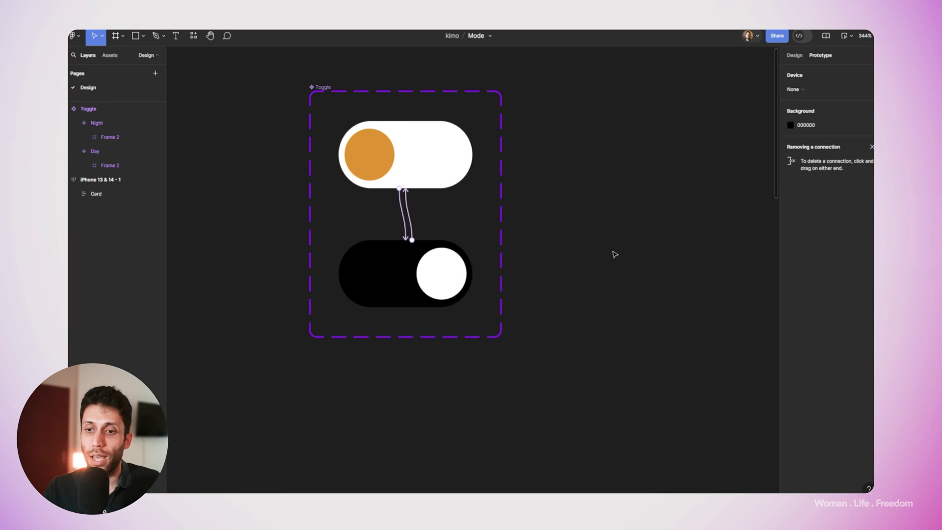
# Step: Insert an instance of the local Toggle component into the iPhone 13 & 14 - 1 frame, ahead of the card
pyautogui.scroll(-10, 615, 254)
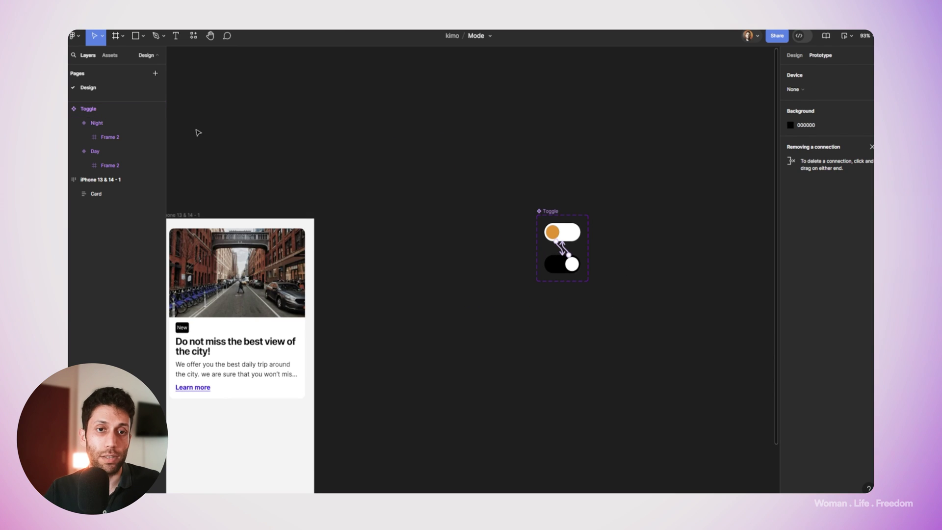
pyautogui.scroll(-3, 355, 143)
pyautogui.moveTo(355, 142); pyautogui.dragTo(513, 109)
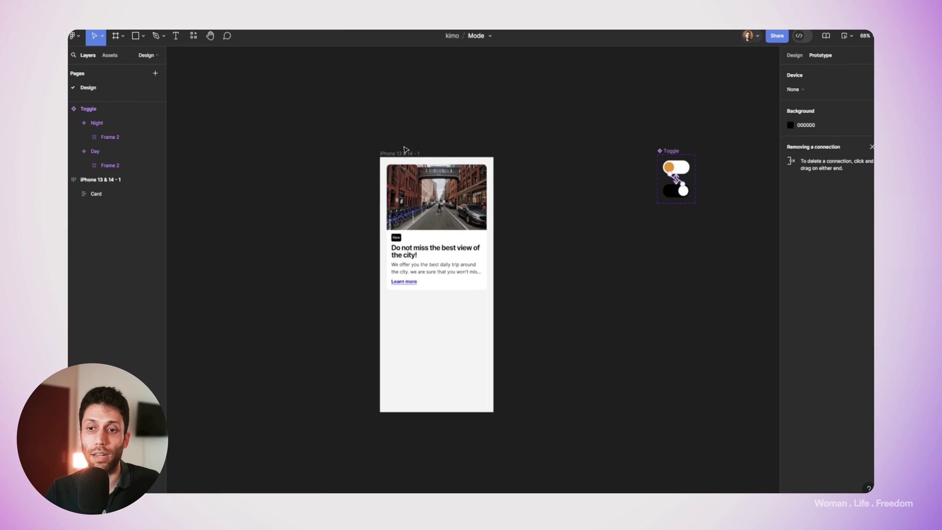
pyautogui.click(405, 152)
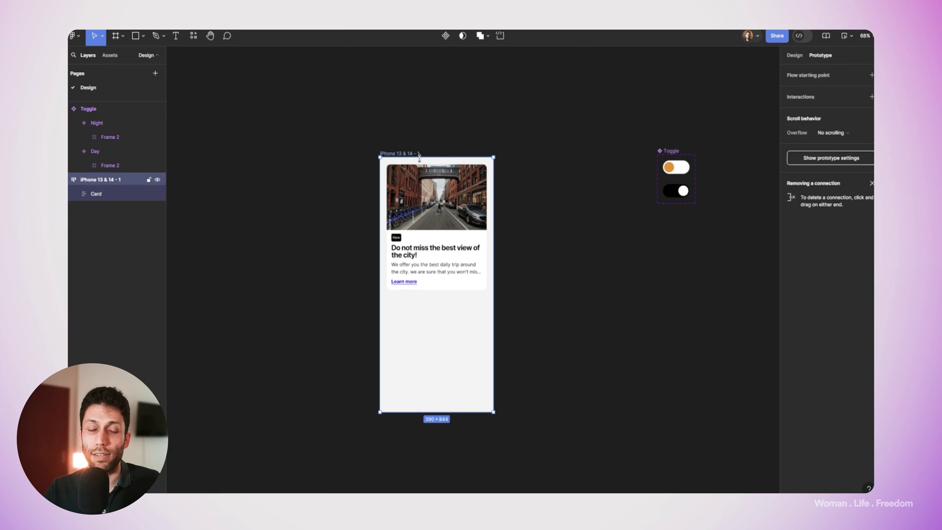
pyautogui.click(110, 55)
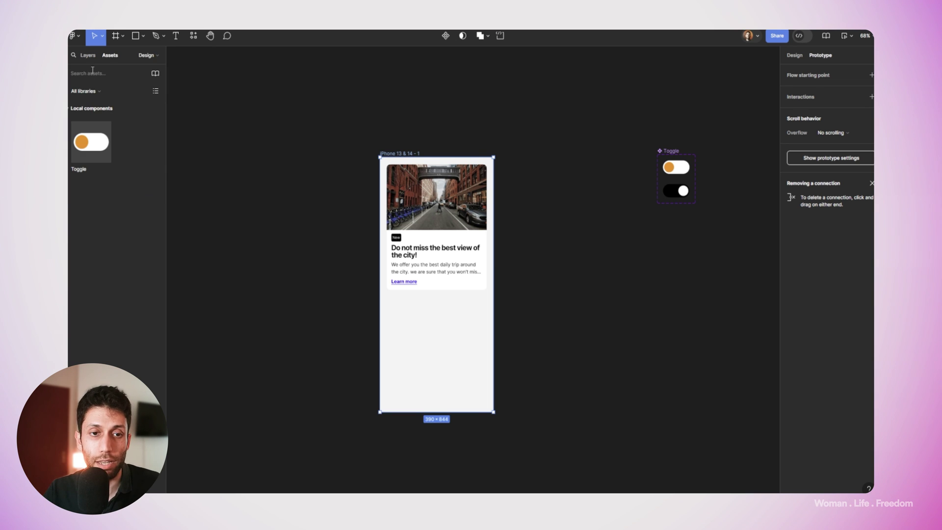
pyautogui.moveTo(90, 149); pyautogui.dragTo(422, 169)
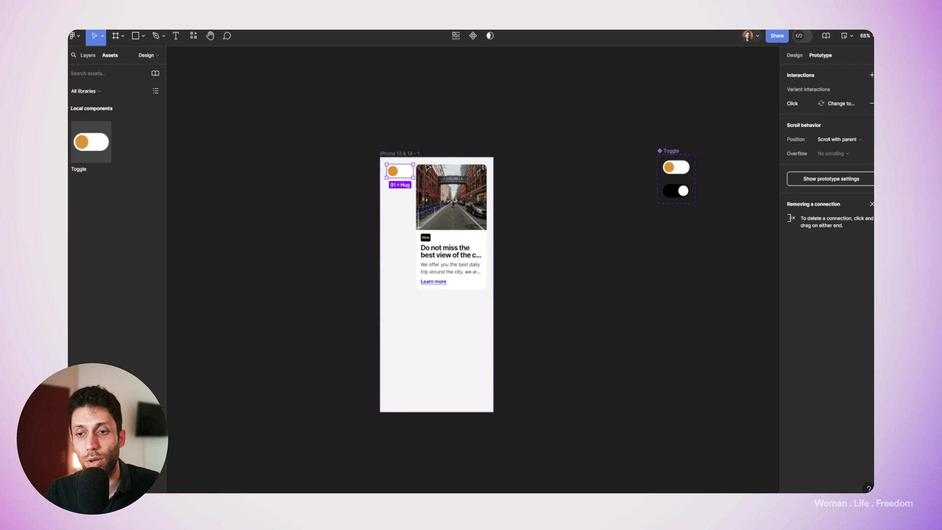
# Step: Change the iPhone 13 & 14 - 1 frame's auto layout direction to vertical so the toggle sits above the card
pyautogui.click(389, 190)
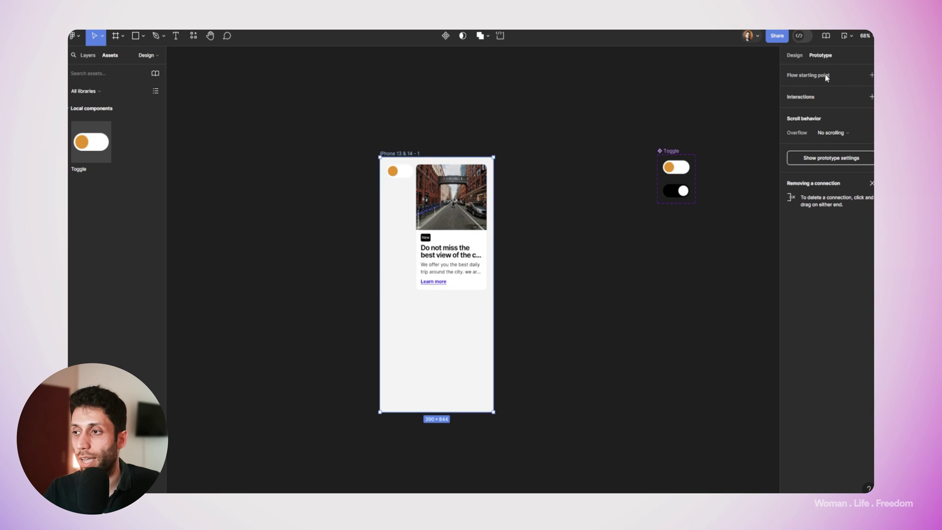
pyautogui.click(795, 56)
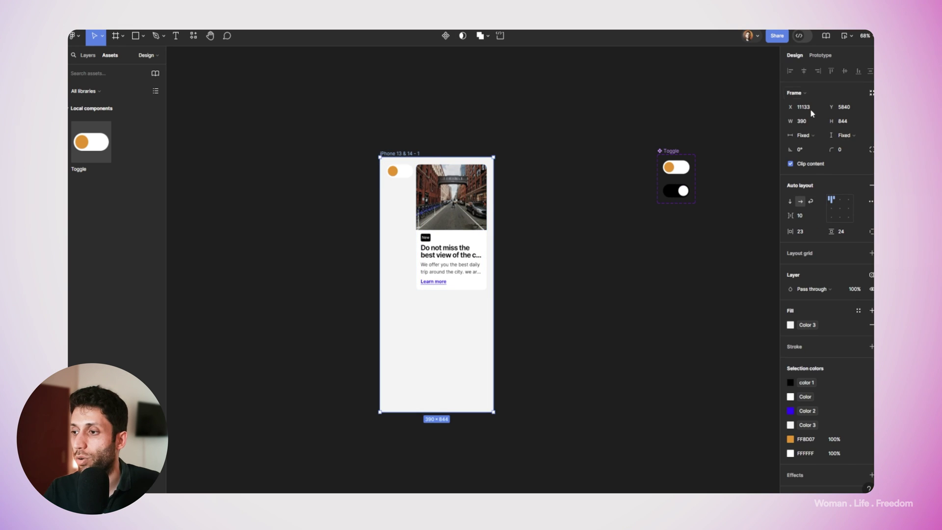
pyautogui.click(792, 207)
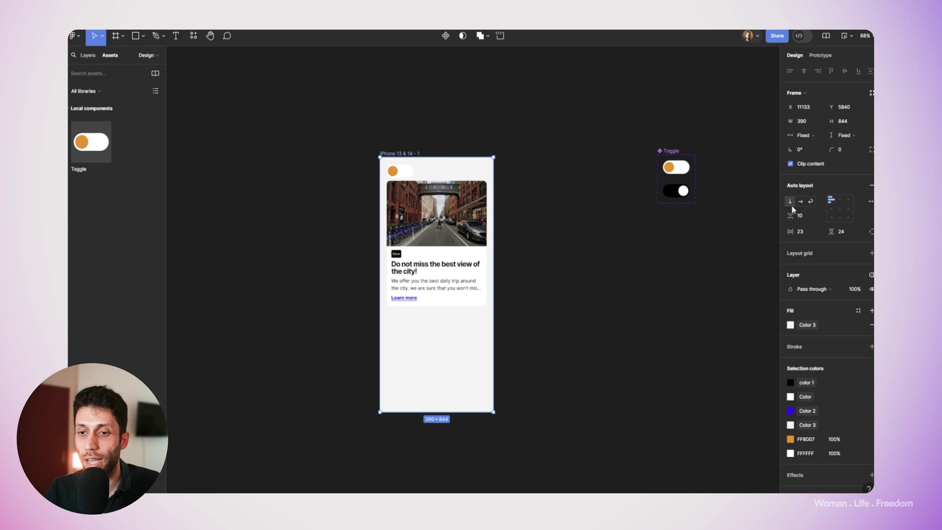
# Step: Preview the phone frame's prototype within the editor and flip the toggle repeatedly to test the Day and Night mode switching
pyautogui.click(842, 42)
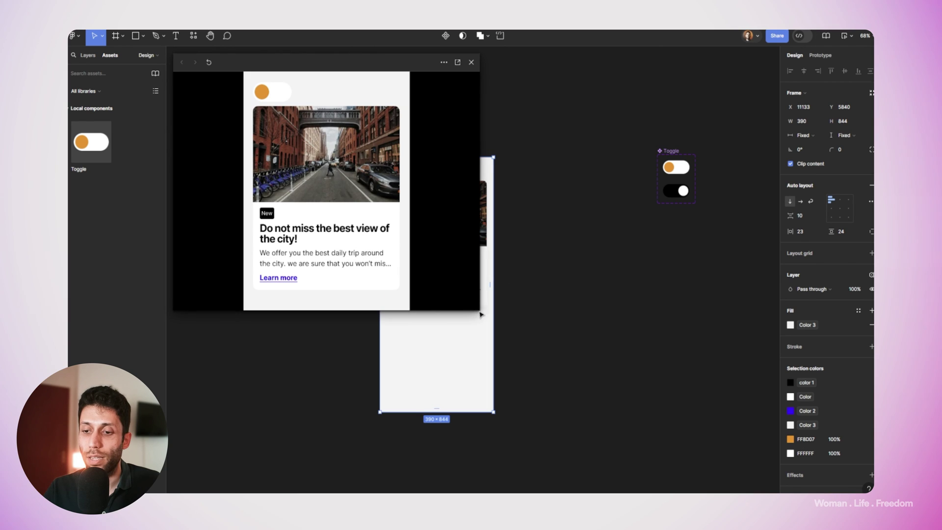
pyautogui.click(270, 93)
pyautogui.click(271, 93)
pyautogui.click(271, 93)
pyautogui.click(270, 93)
pyautogui.click(263, 99)
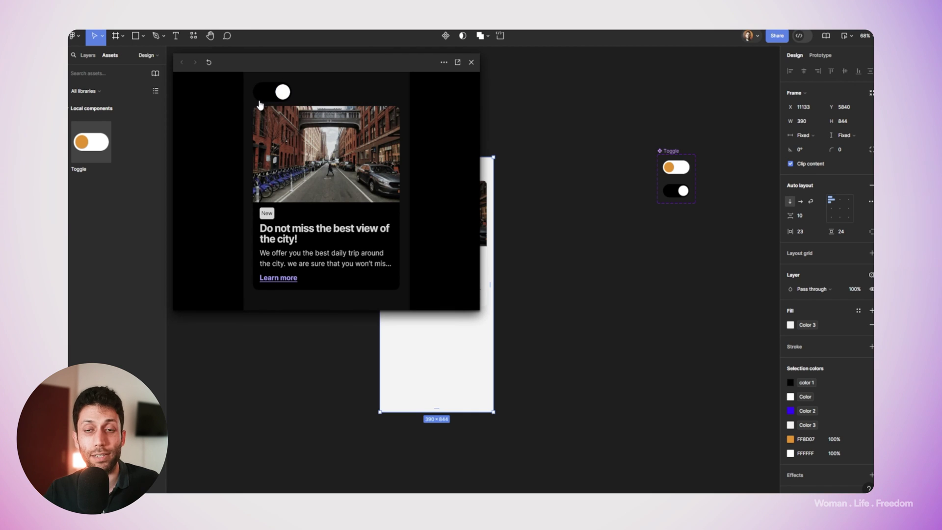
pyautogui.click(277, 98)
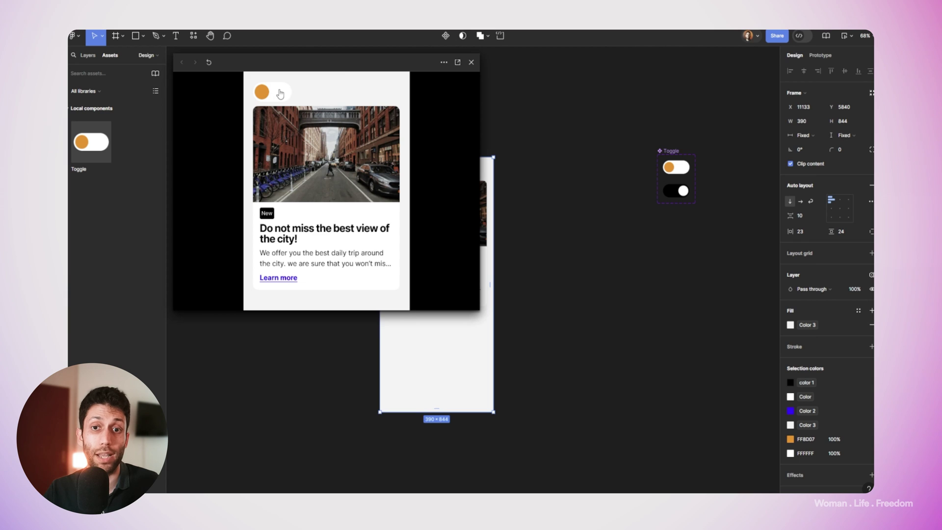
pyautogui.click(280, 94)
# Step: Open the prototype in the full presentation view and test the toggle by switching between Day and Night
pyautogui.click(457, 62)
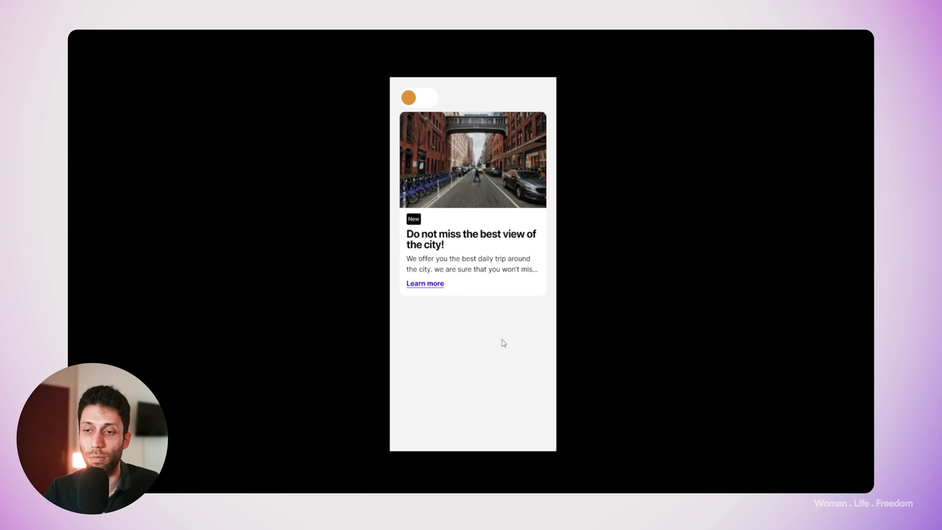
pyautogui.click(418, 96)
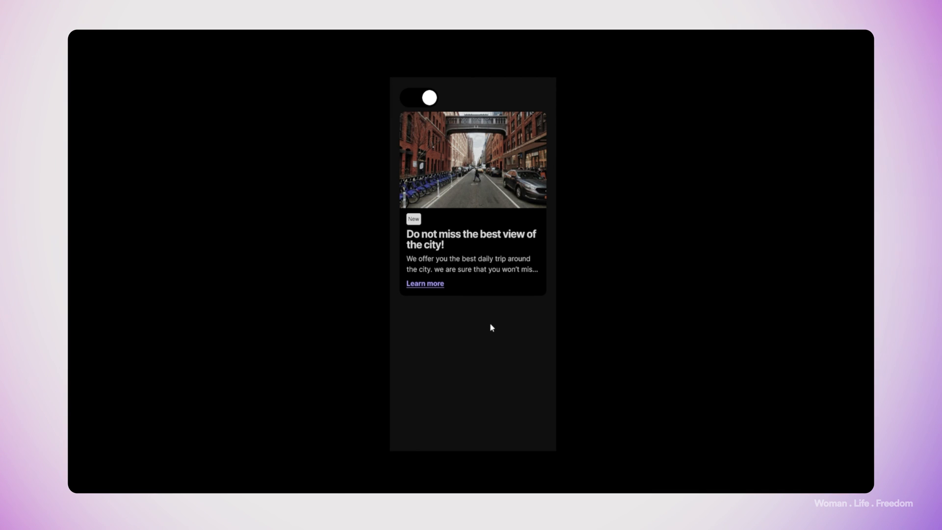
pyautogui.click(420, 103)
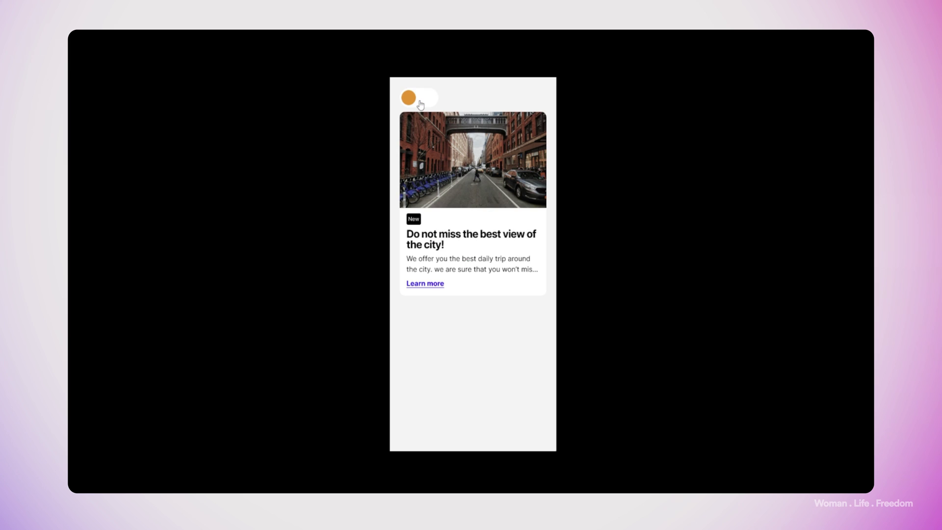
pyautogui.click(420, 104)
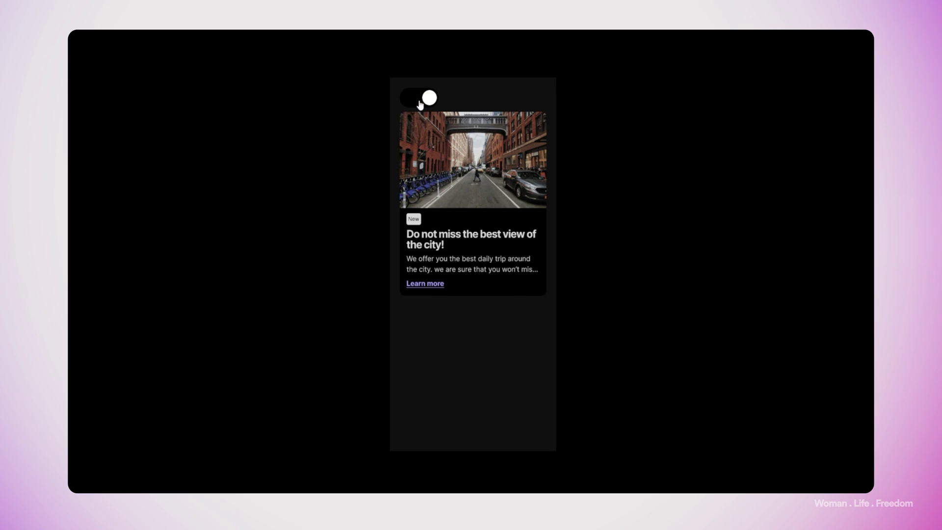